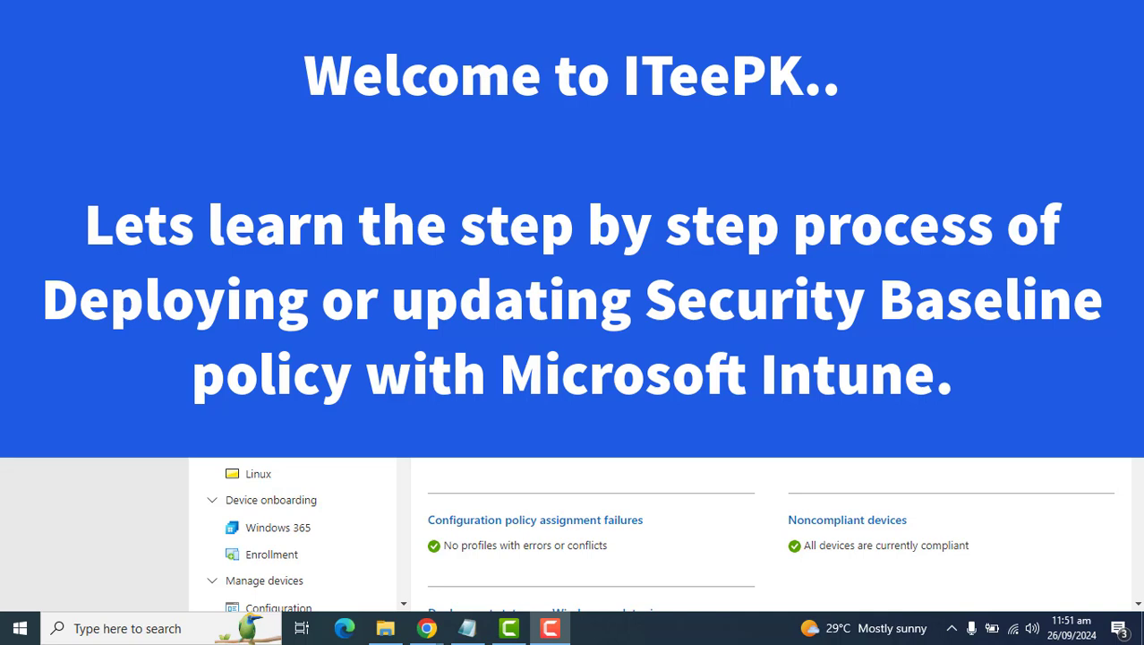
Step: Bring up the Intune admin center and view All services, scrolled to the bottom
{"action": "left_click", "coordinate": [965, 568]}
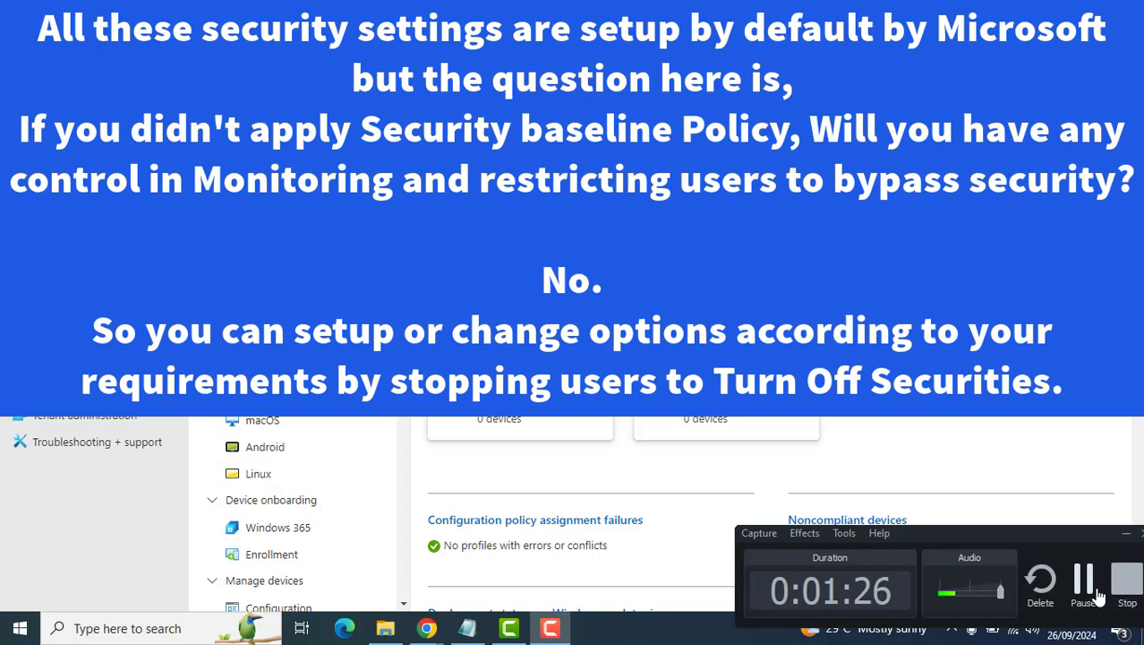
{"action": "left_click", "coordinate": [1099, 595]}
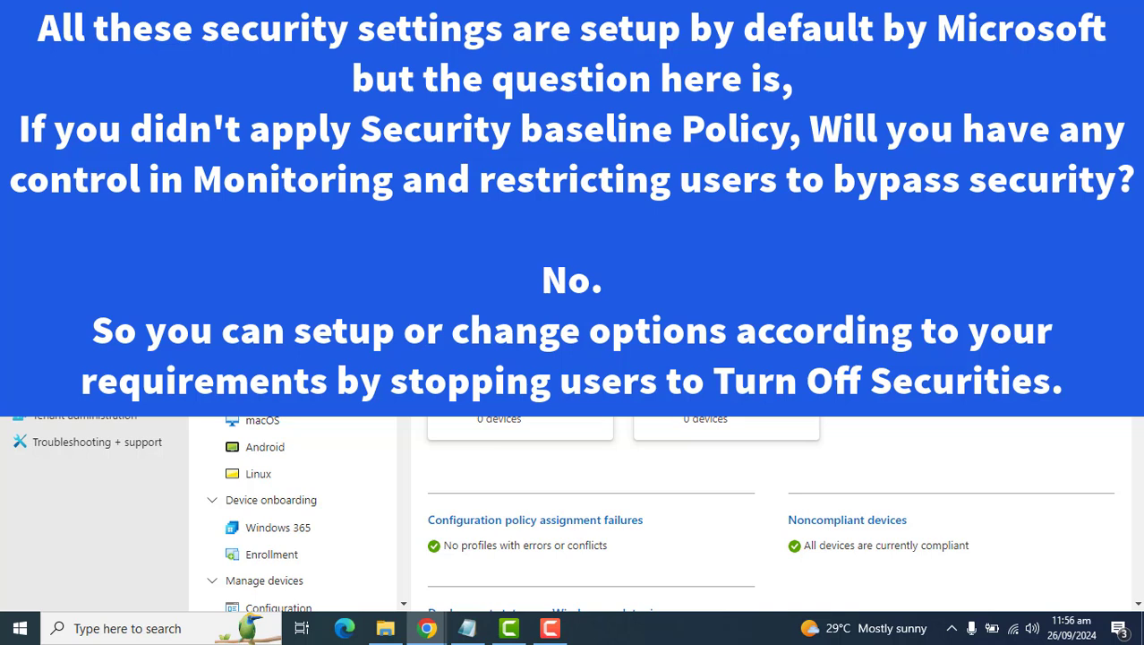
{"action": "scroll", "coordinate": [664, 552], "scroll_direction": "down", "scroll_amount": 10}
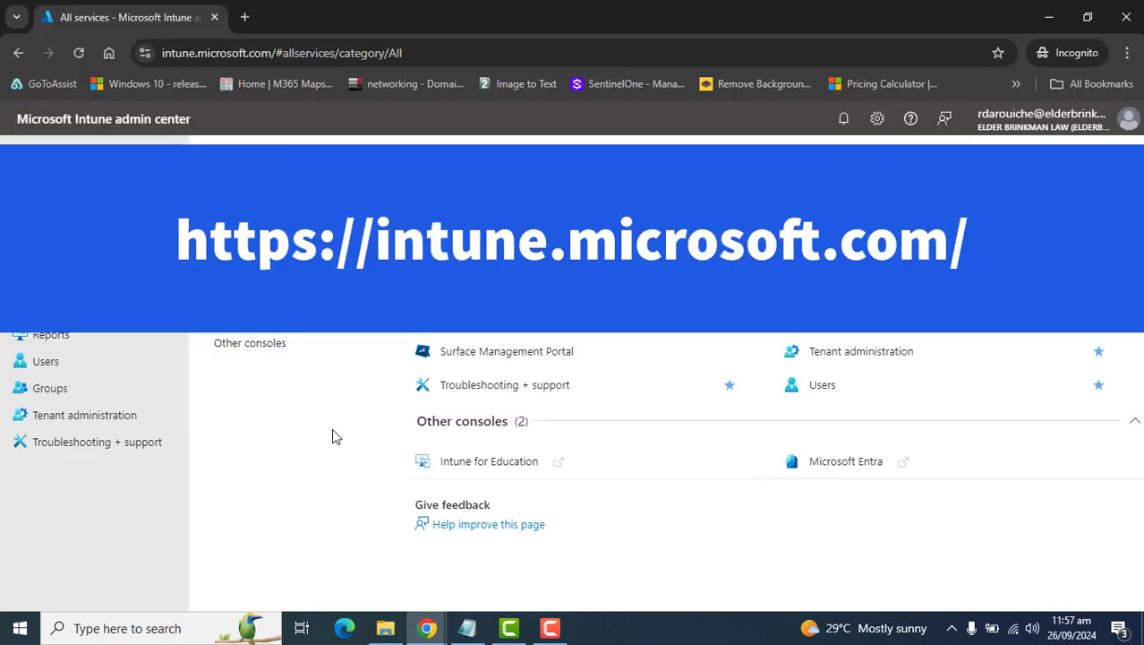
{"action": "left_click", "coordinate": [275, 52]}
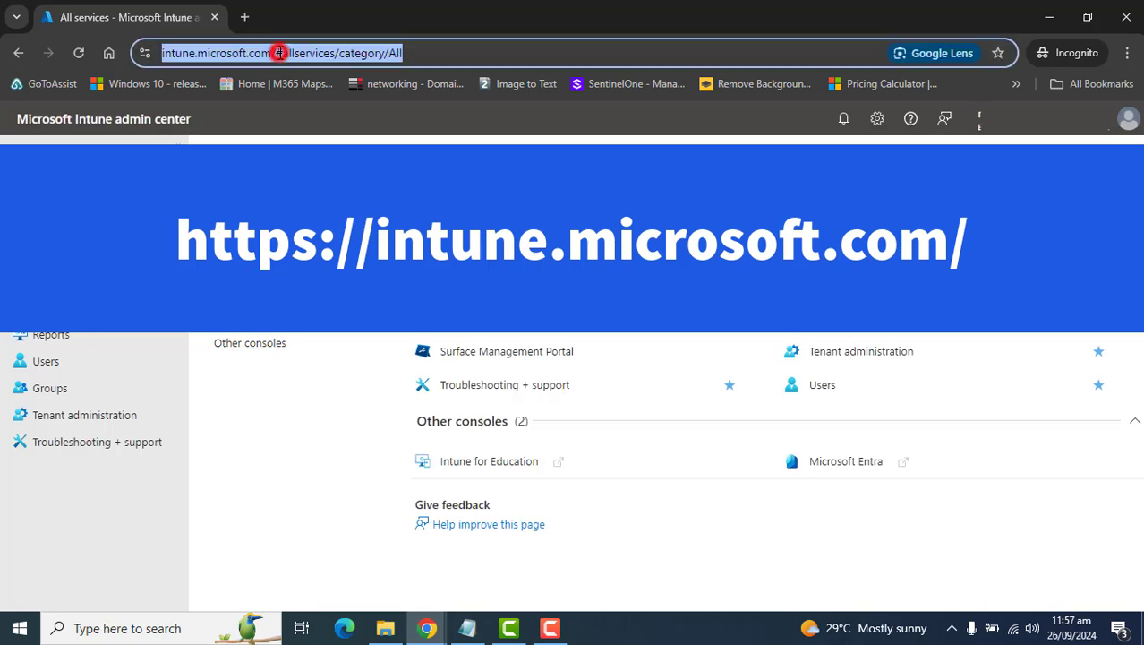
{"action": "left_click", "coordinate": [307, 53]}
{"action": "key", "text": "shift+Home"}
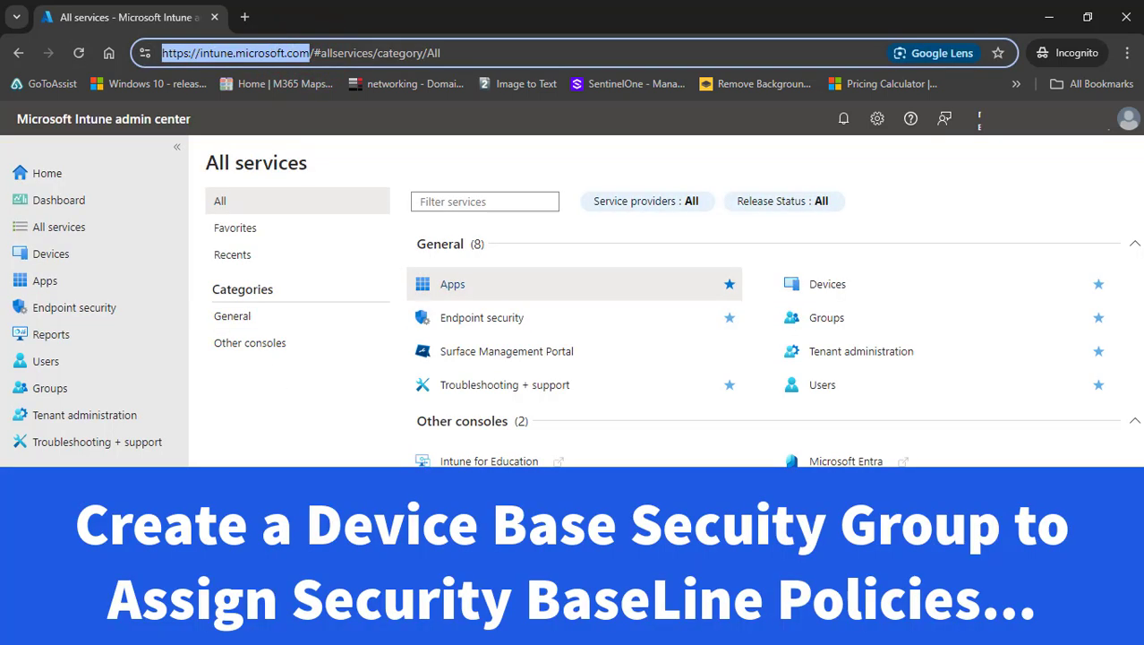
{"action": "left_click", "coordinate": [48, 391]}
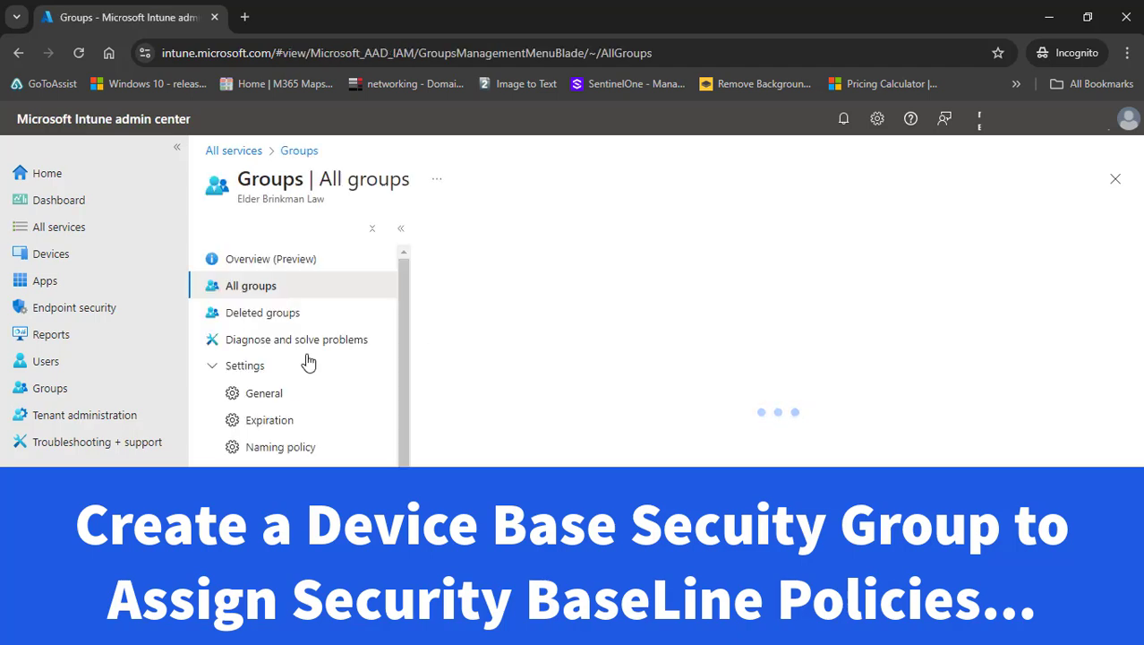
{"action": "left_click", "coordinate": [470, 229]}
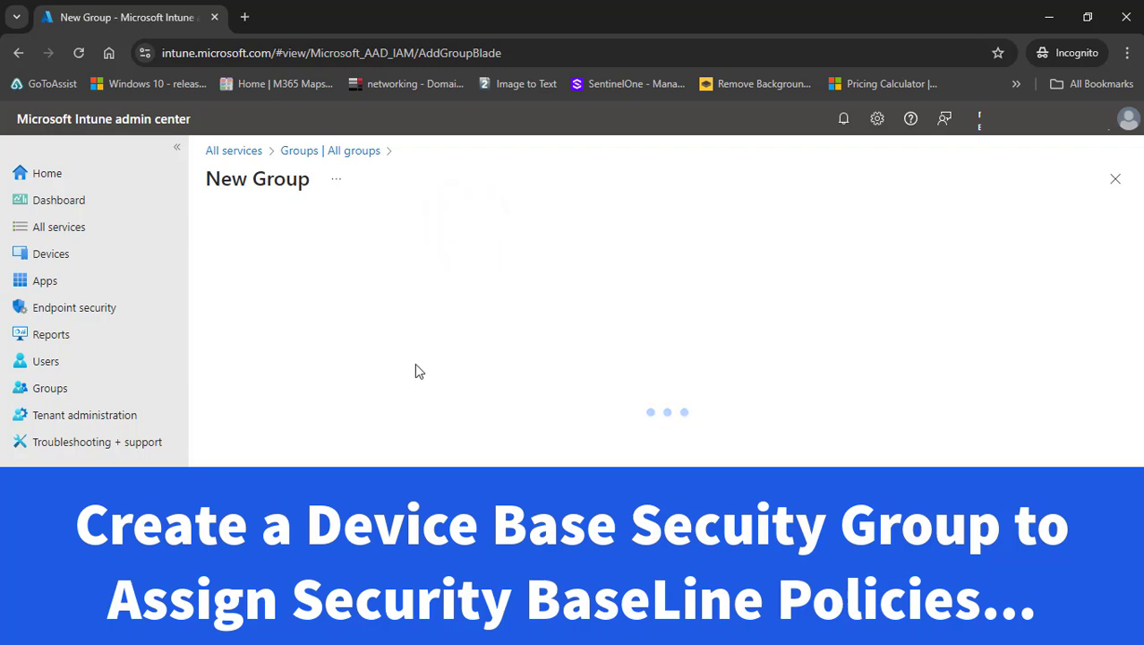
Step: Name the group 'Security BaseLine Policy' and copy that text into its description
{"action": "left_click", "coordinate": [654, 337]}
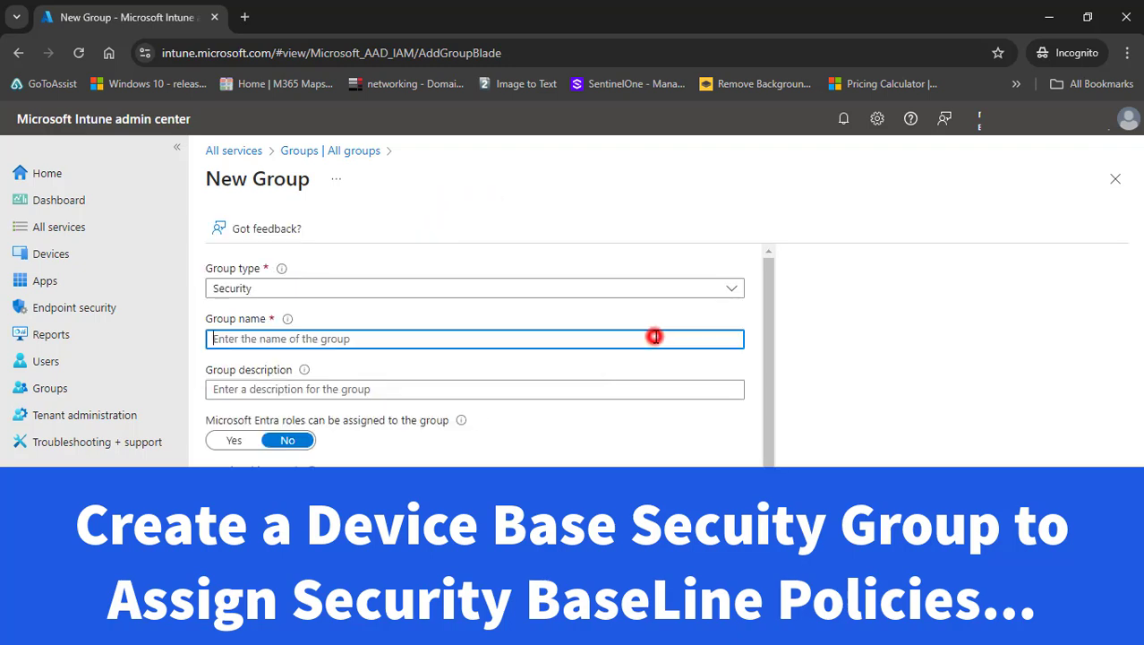
{"action": "type", "text": "Security Bas"}
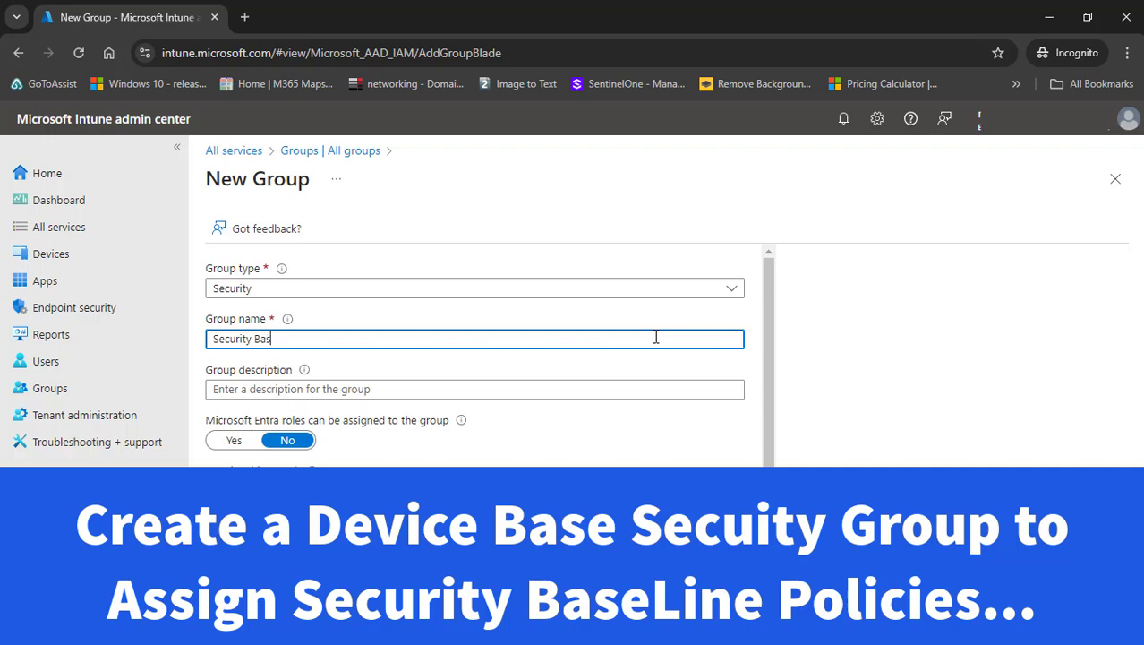
{"action": "type", "text": "eLine Policy"}
{"action": "key", "text": "ctrl+a"}
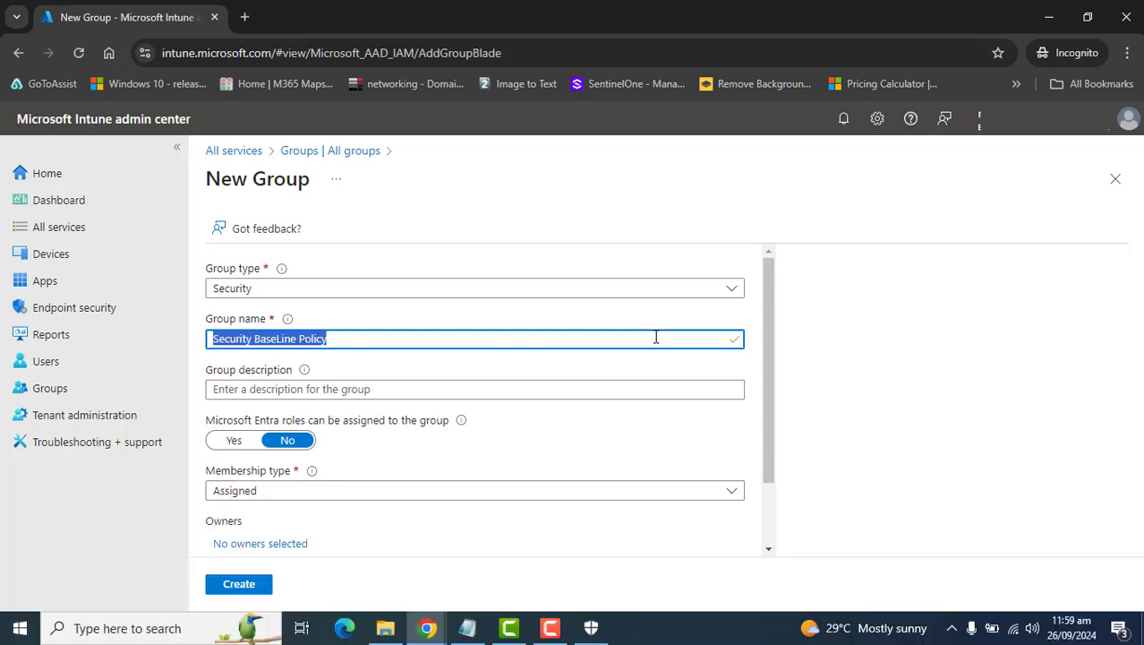
{"action": "key", "text": "ctrl+c"}
{"action": "left_click", "coordinate": [614, 394]}
{"action": "key", "text": "ctrl+v"}
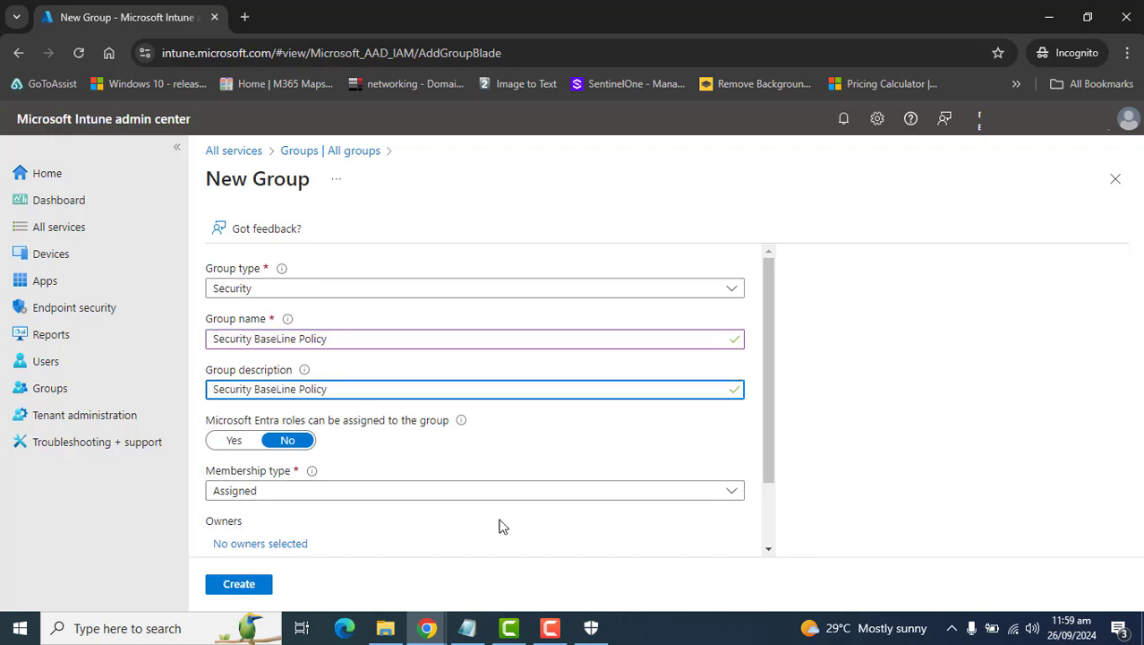
Step: Leave the Members section empty and create the group
{"action": "scroll", "coordinate": [518, 443], "scroll_direction": "down", "scroll_amount": 2}
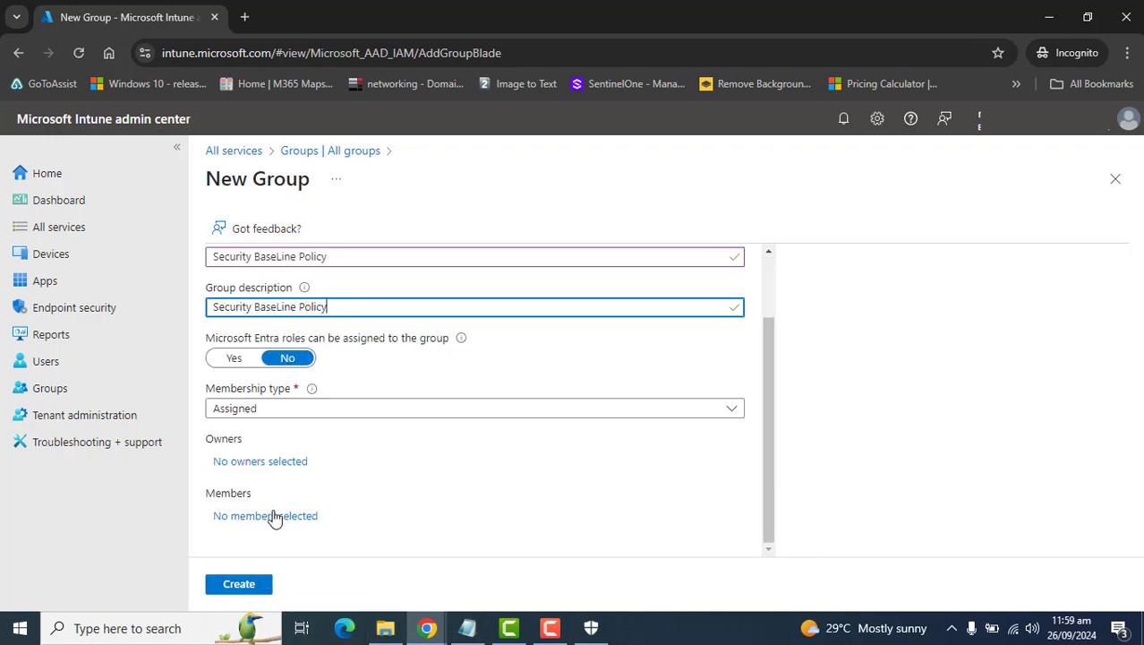
{"action": "triple_click", "coordinate": [337, 509]}
{"action": "left_click_drag", "start_coordinate": [336, 509], "coordinate": [198, 488]}
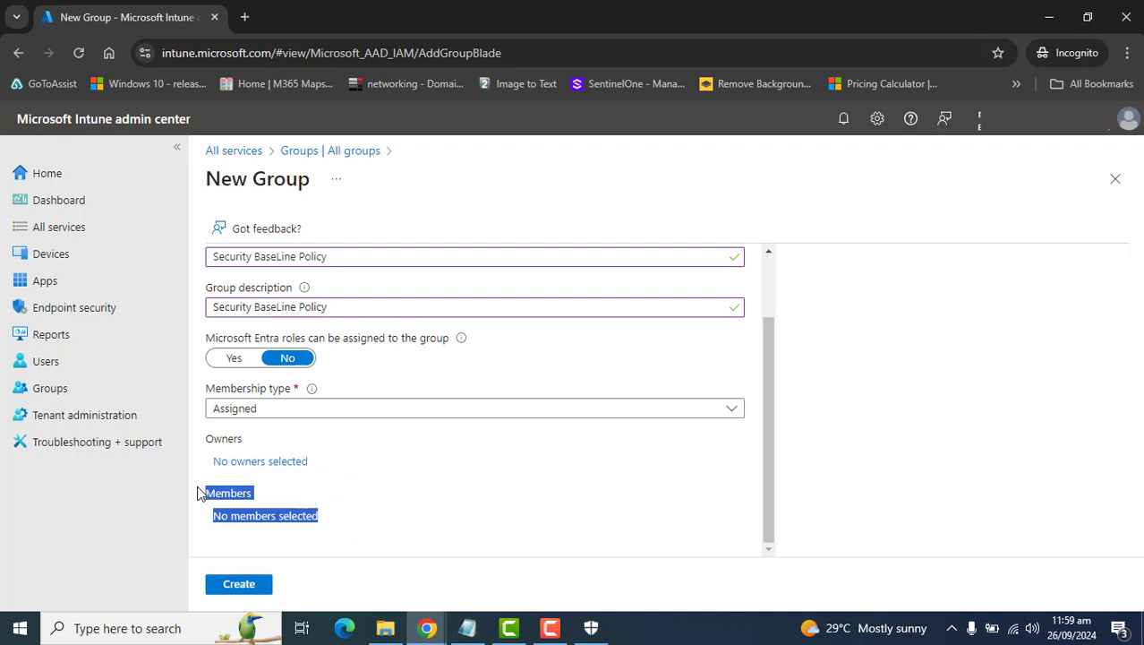
{"action": "left_click", "coordinate": [238, 583]}
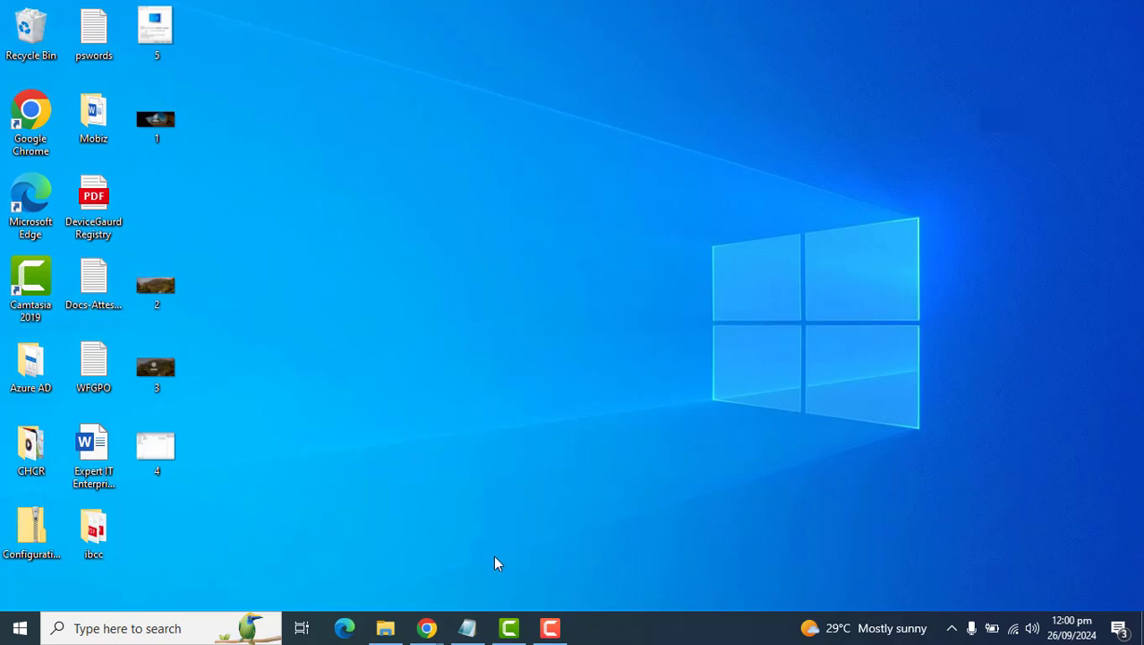
Step: Search groups for 'security', open Security BaseLine Policy, then go to Endpoint security
{"action": "left_click", "coordinate": [426, 628]}
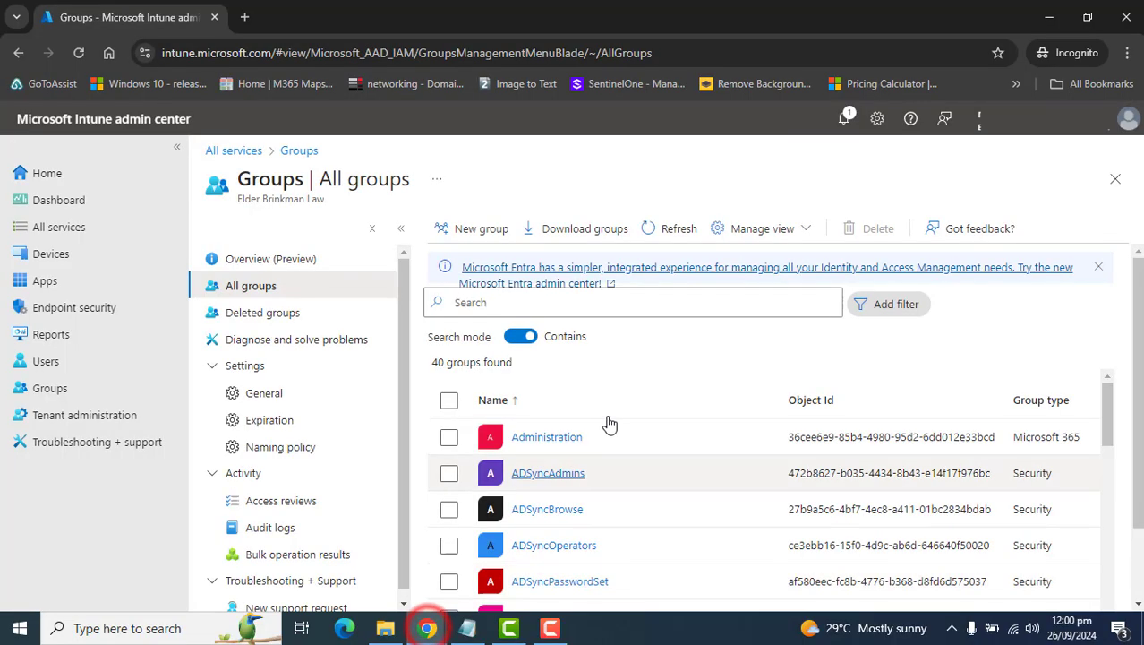
{"action": "left_click", "coordinate": [623, 304]}
{"action": "type", "text": "sec"}
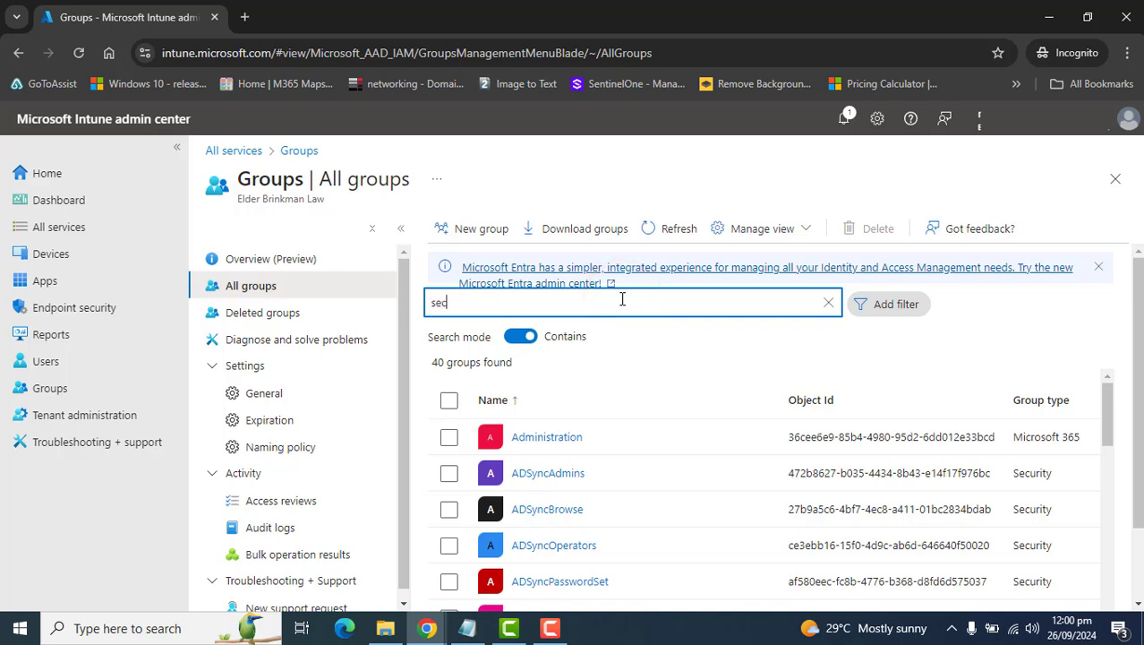
{"action": "type", "text": "urity"}
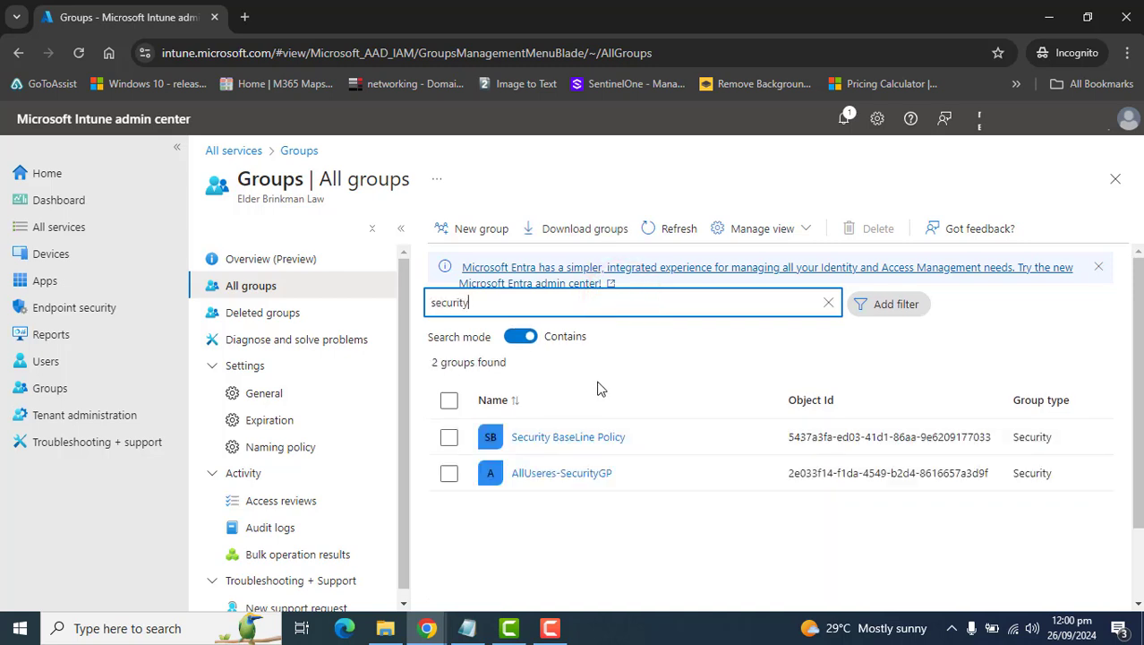
{"action": "left_click", "coordinate": [614, 438]}
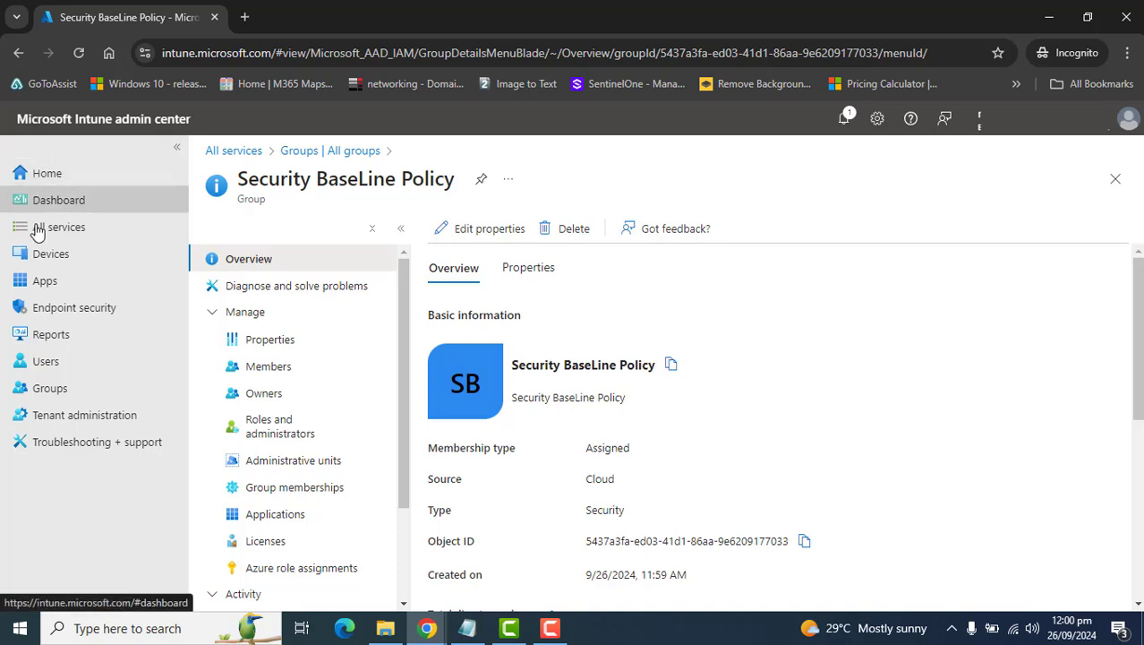
{"action": "left_click", "coordinate": [62, 315]}
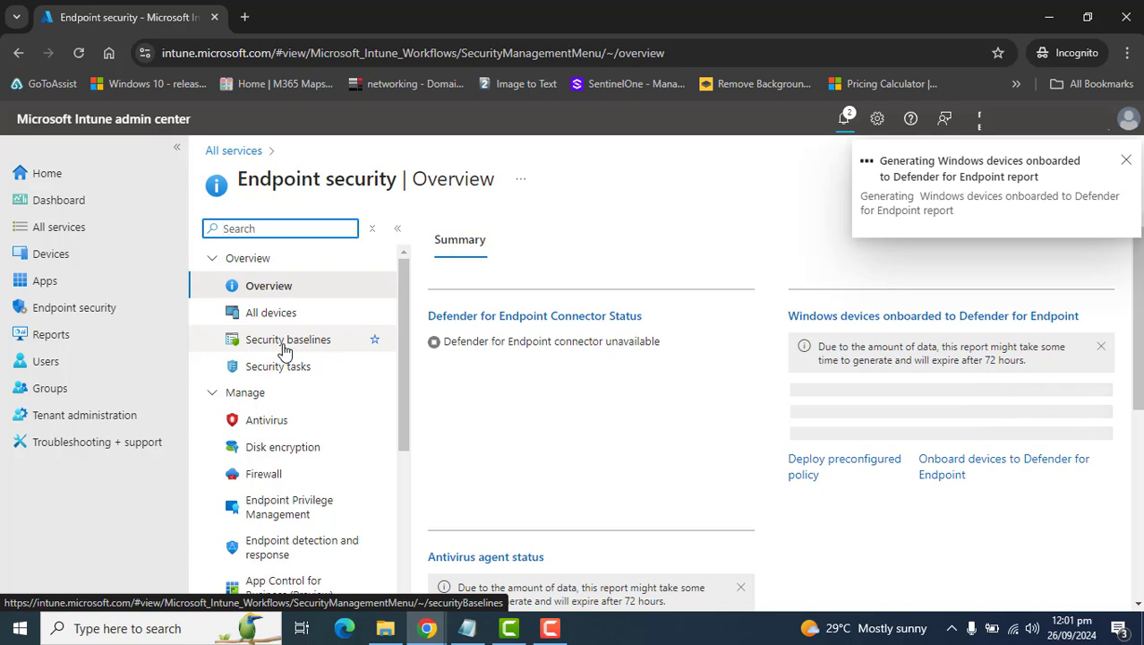
Step: Start a new profile from the Security Baseline for Windows 10 and later baseline
{"action": "left_click", "coordinate": [283, 345]}
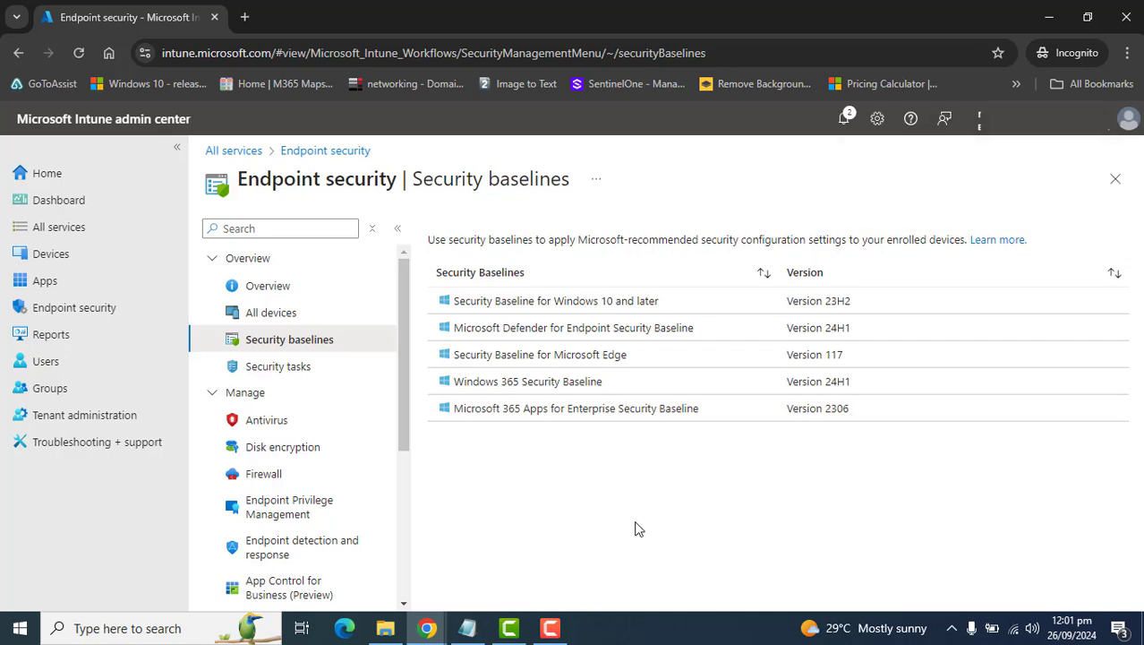
{"action": "left_click", "coordinate": [594, 309]}
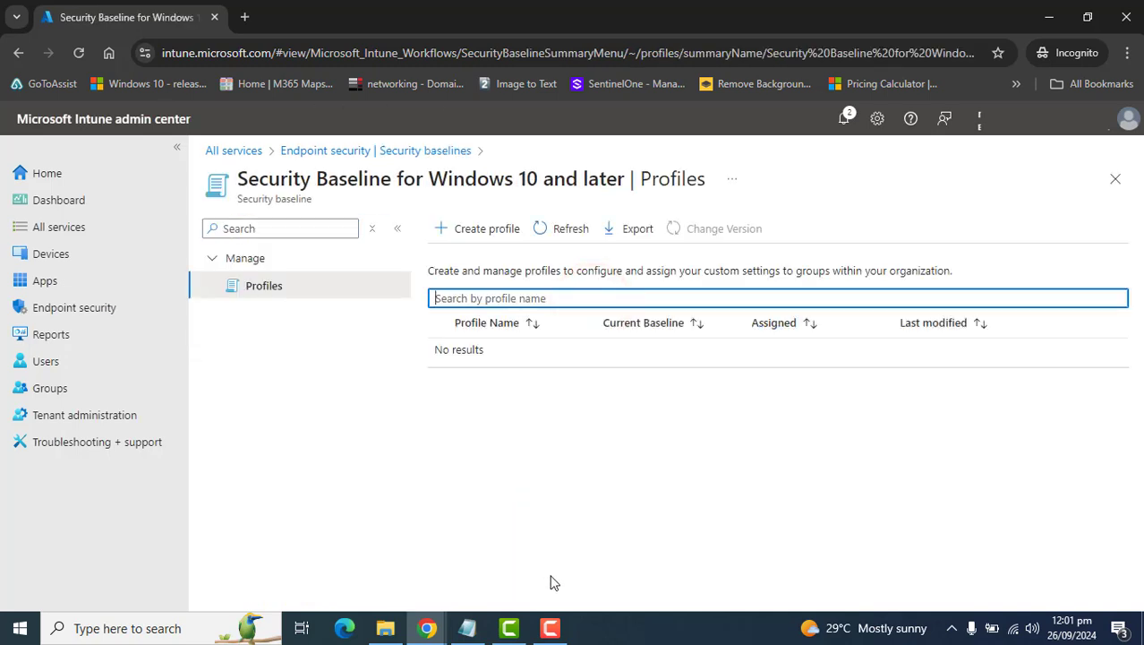
{"action": "left_click", "coordinate": [479, 230]}
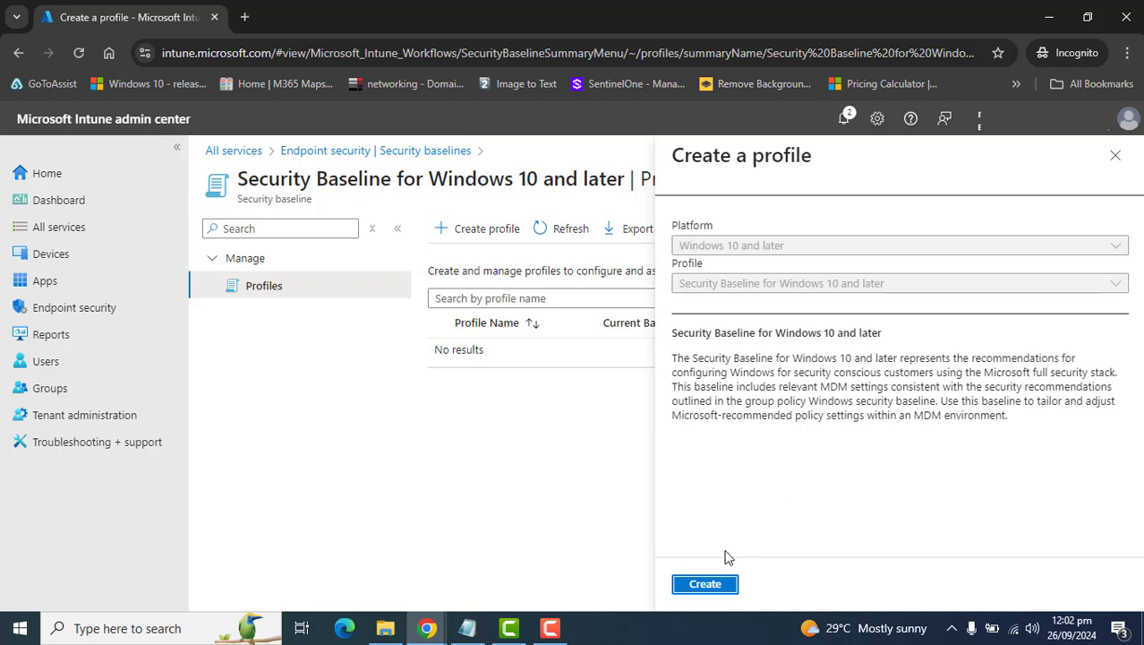
{"action": "left_click", "coordinate": [705, 584]}
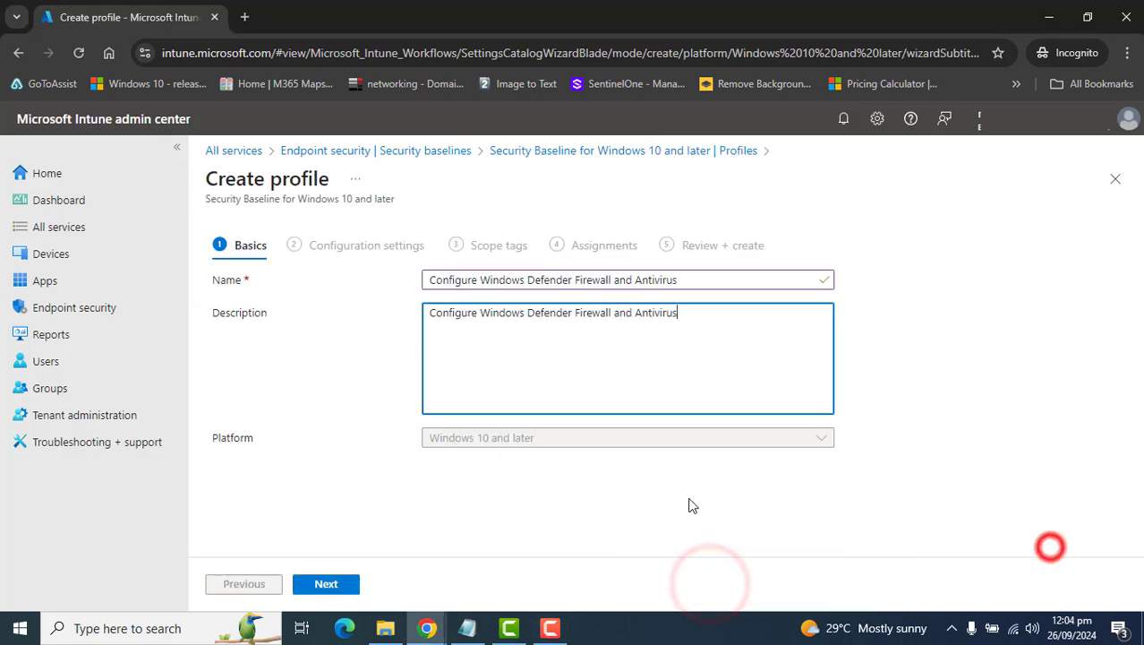
{"action": "left_click", "coordinate": [453, 280]}
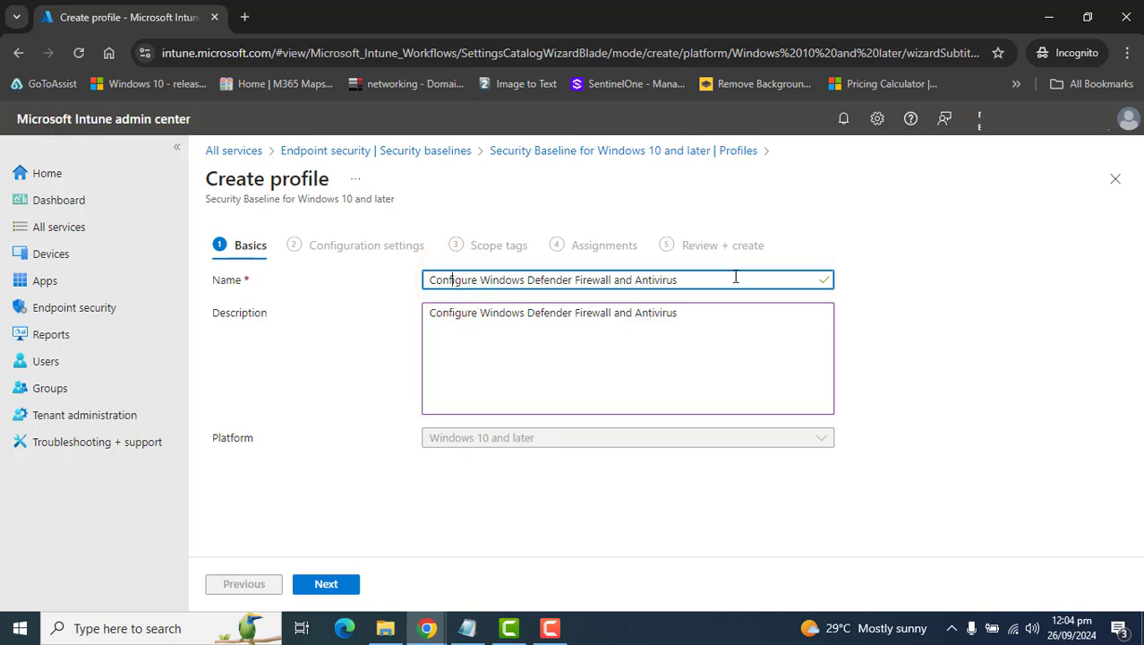
{"action": "key", "text": "ctrl+a"}
{"action": "triple_click", "coordinate": [701, 327]}
{"action": "left_click", "coordinate": [298, 421]}
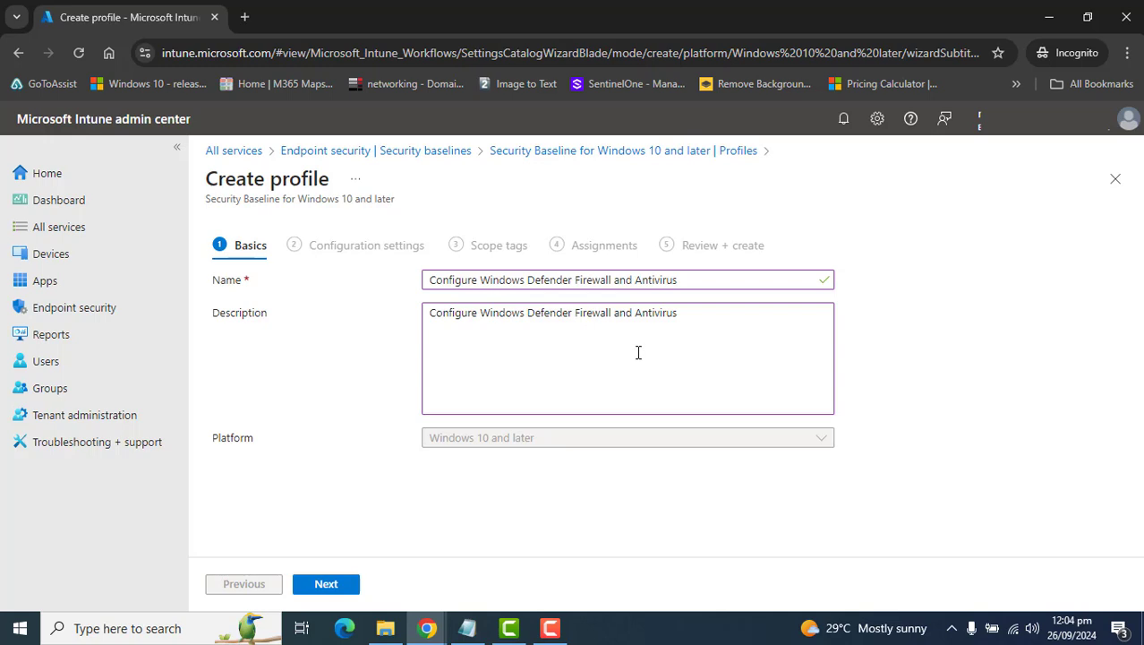
{"action": "left_click", "coordinate": [337, 593]}
{"action": "mouse_move", "coordinate": [1138, 266]}
{"action": "left_mouse_down"}
{"action": "mouse_move", "coordinate": [1140, 470]}
{"action": "mouse_move", "coordinate": [1140, 260]}
{"action": "left_mouse_up"}
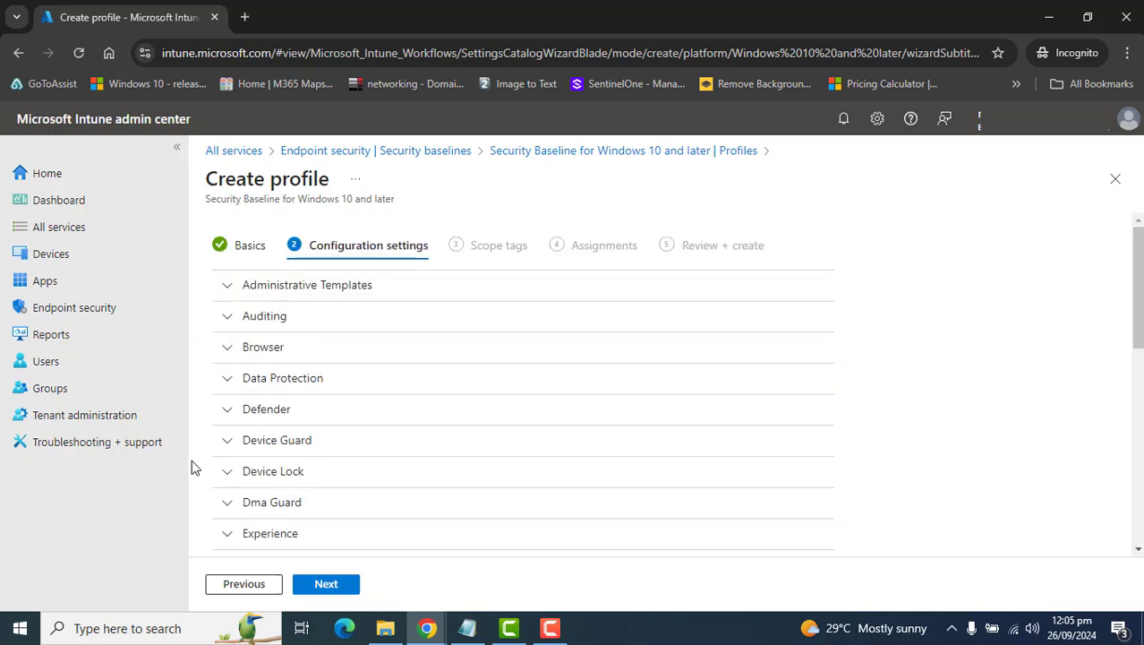
{"action": "left_click", "coordinate": [557, 630]}
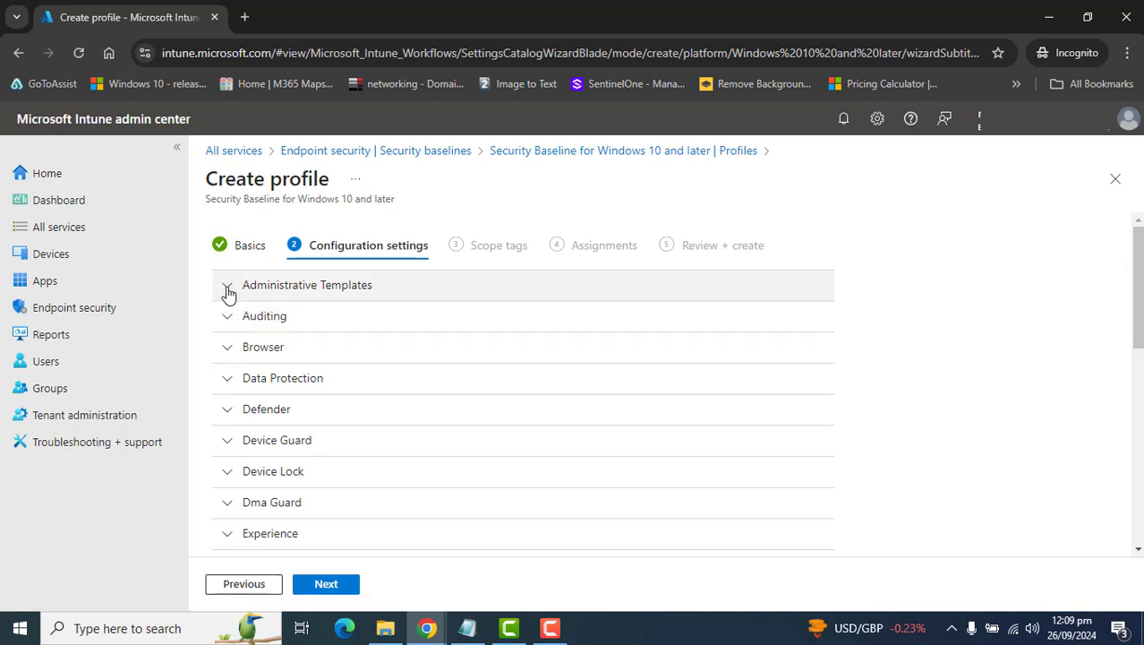
Step: Change Administrative Templates' Prevent enabling lock screen camera from Enabled to Not configured
{"action": "left_click", "coordinate": [228, 289]}
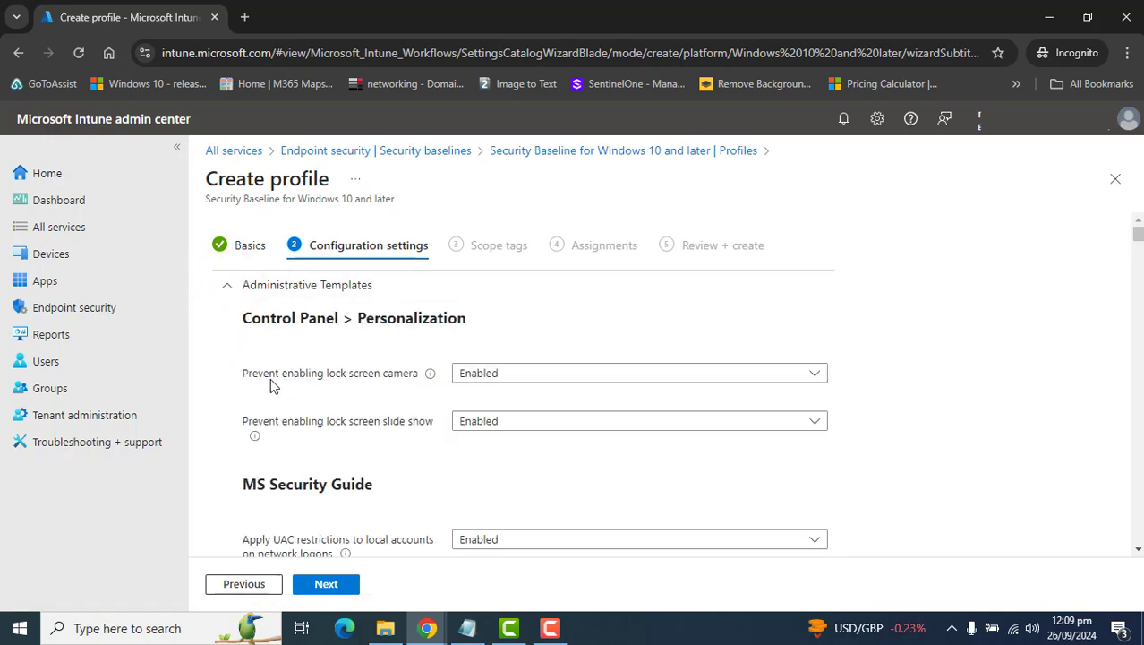
{"action": "left_click_drag", "start_coordinate": [283, 378], "coordinate": [449, 385]}
{"action": "left_click", "coordinate": [371, 413]}
{"action": "left_click", "coordinate": [1138, 244]}
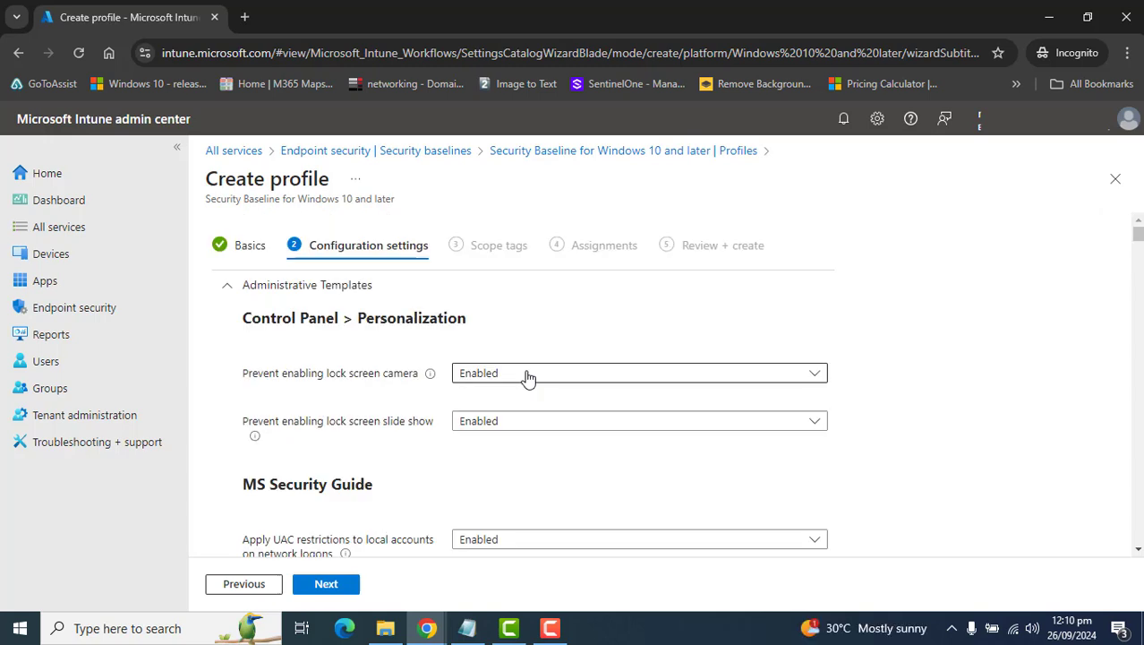
{"action": "left_click_drag", "start_coordinate": [250, 373], "coordinate": [401, 394]}
{"action": "left_click", "coordinate": [557, 371]}
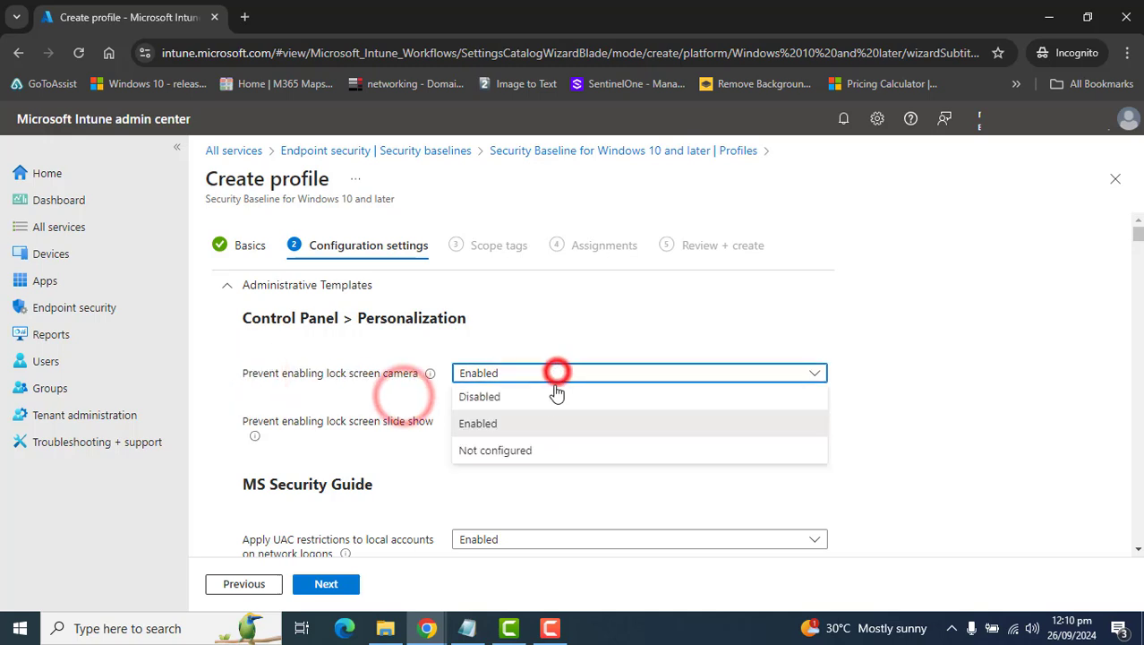
{"action": "left_click", "coordinate": [497, 450]}
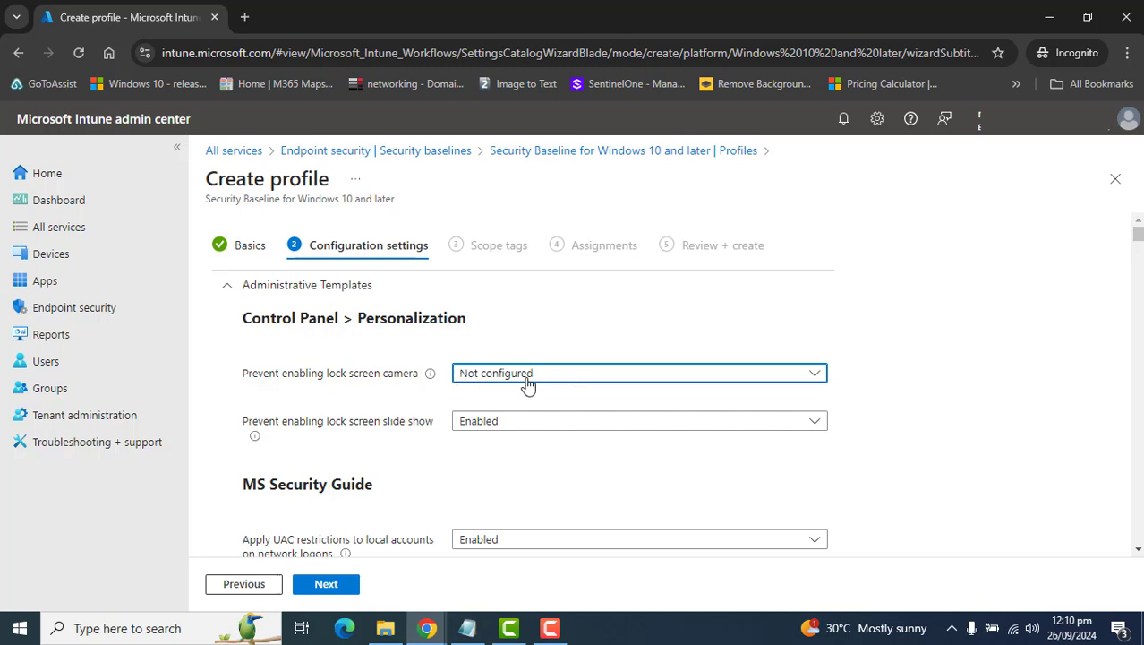
{"action": "left_click", "coordinate": [229, 288]}
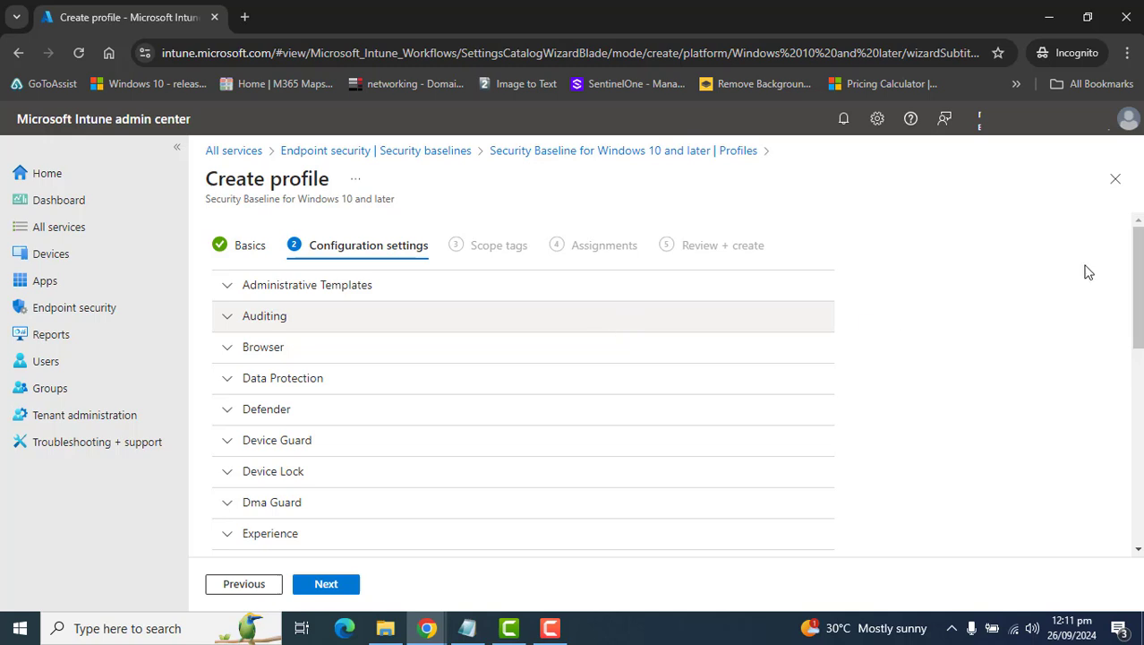
Step: Scroll through the Firewall category to review Domain, Private and Public firewalls set to True
{"action": "left_click_drag", "start_coordinate": [1139, 283], "coordinate": [1137, 375]}
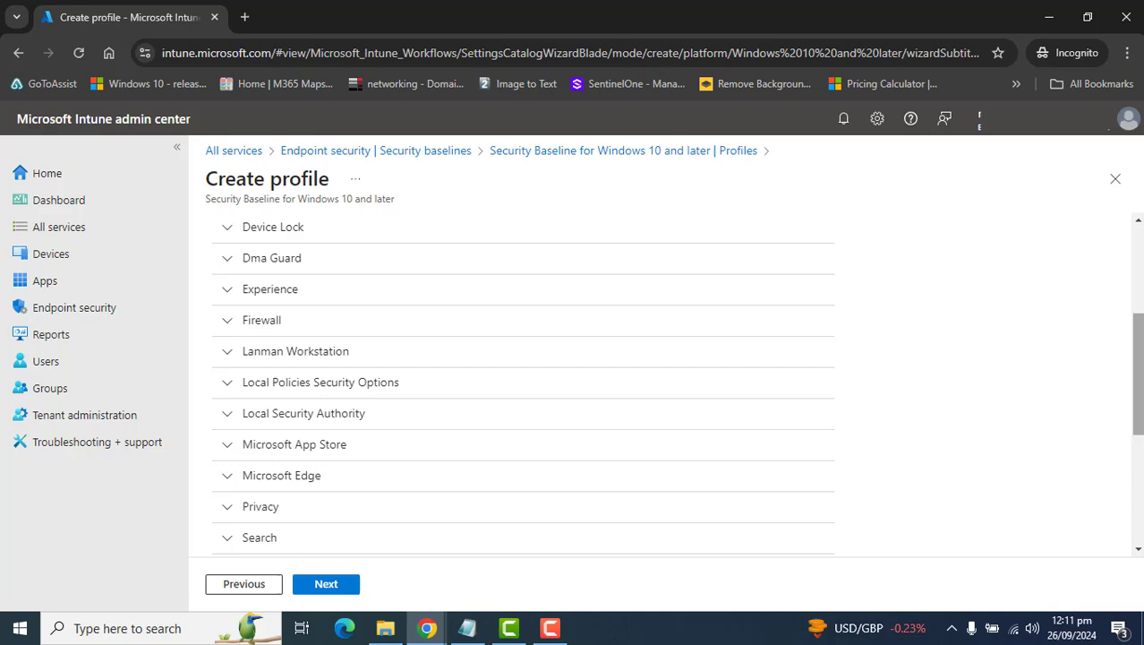
{"action": "scroll", "coordinate": [1121, 427], "scroll_direction": "up", "scroll_amount": 1}
{"action": "left_click_drag", "start_coordinate": [1137, 345], "coordinate": [1137, 300]}
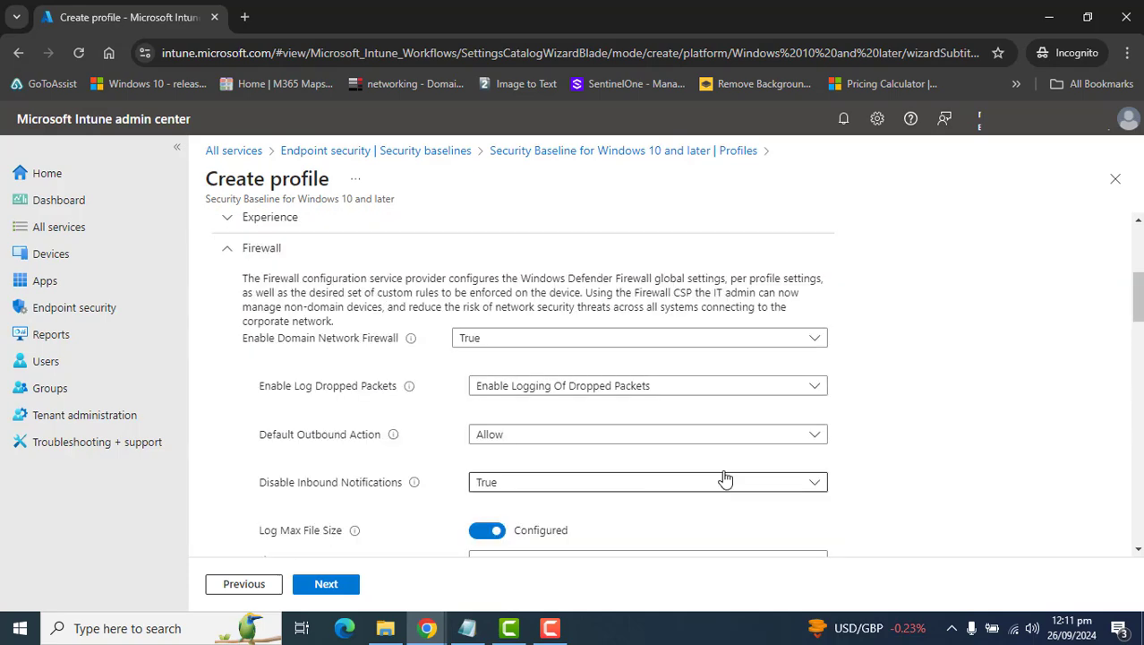
{"action": "scroll", "coordinate": [1135, 308], "scroll_direction": "down", "scroll_amount": 1}
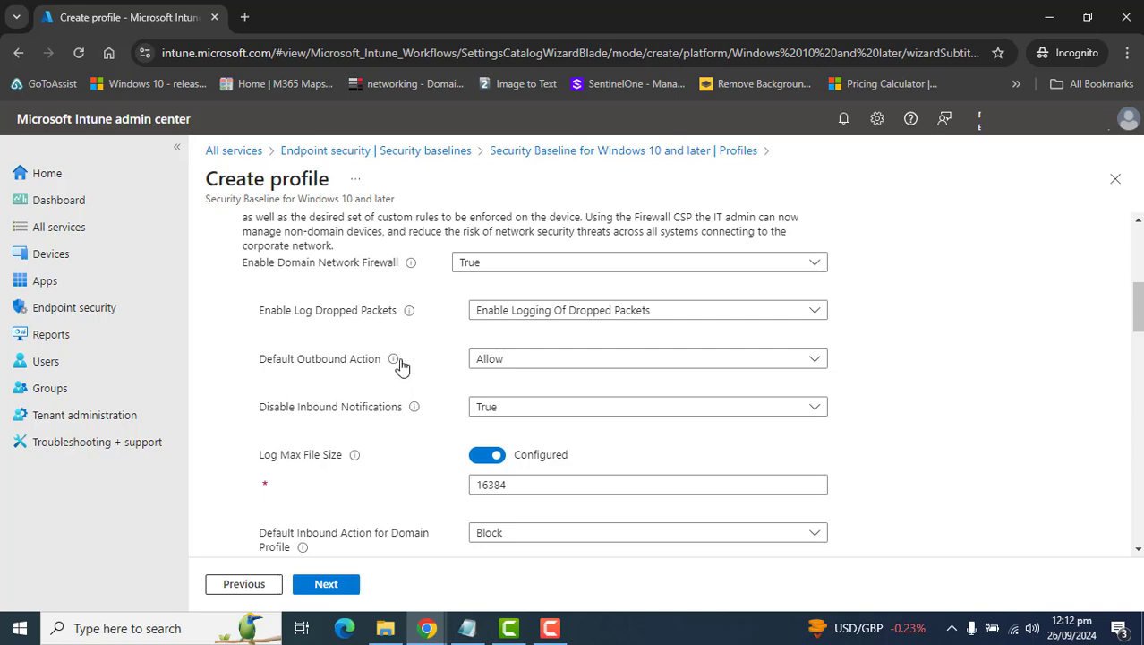
{"action": "mouse_move", "coordinate": [397, 346]}
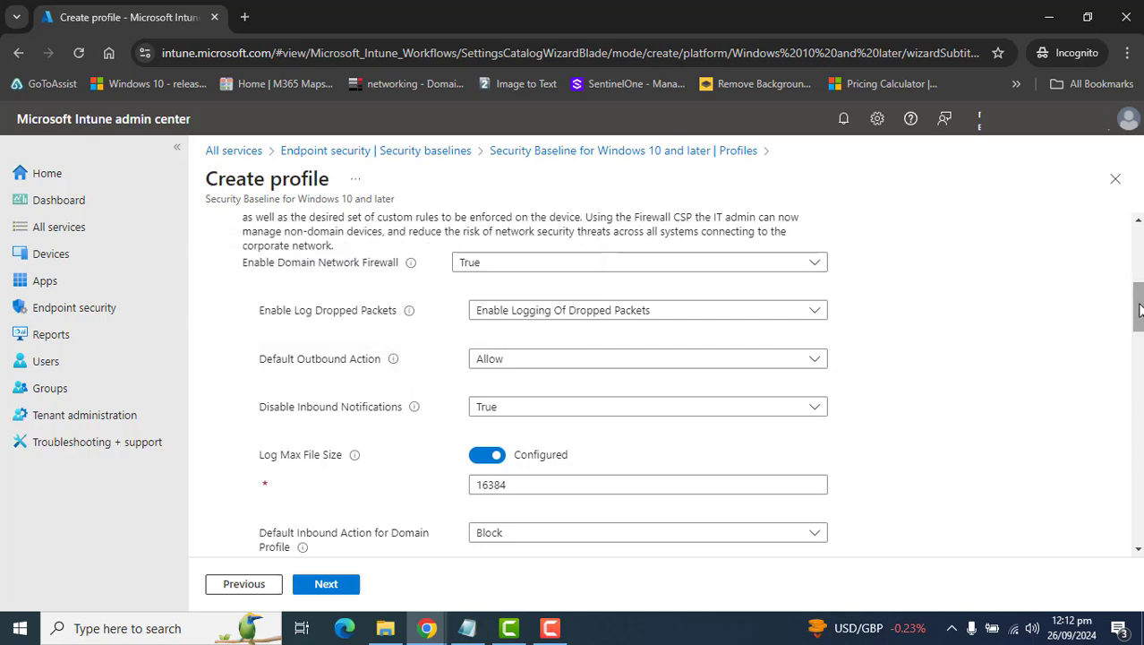
{"action": "scroll", "coordinate": [1139, 309], "scroll_direction": "down", "scroll_amount": 3}
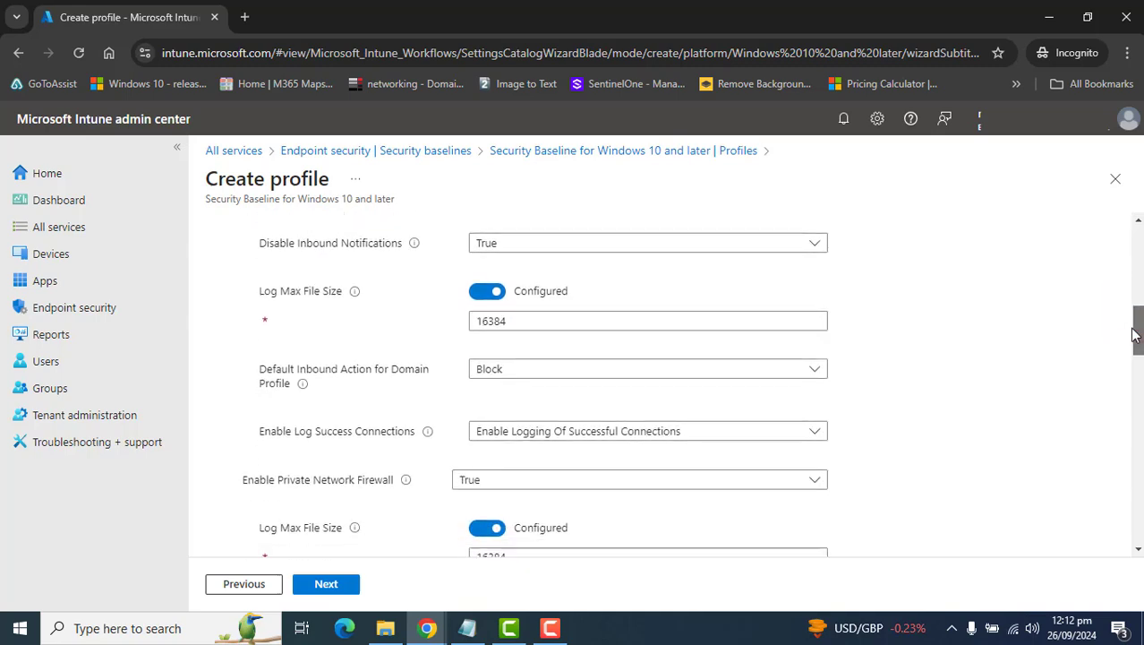
{"action": "left_click_drag", "start_coordinate": [1128, 347], "coordinate": [1130, 303]}
{"action": "scroll", "coordinate": [1055, 351], "scroll_direction": "down", "scroll_amount": 10}
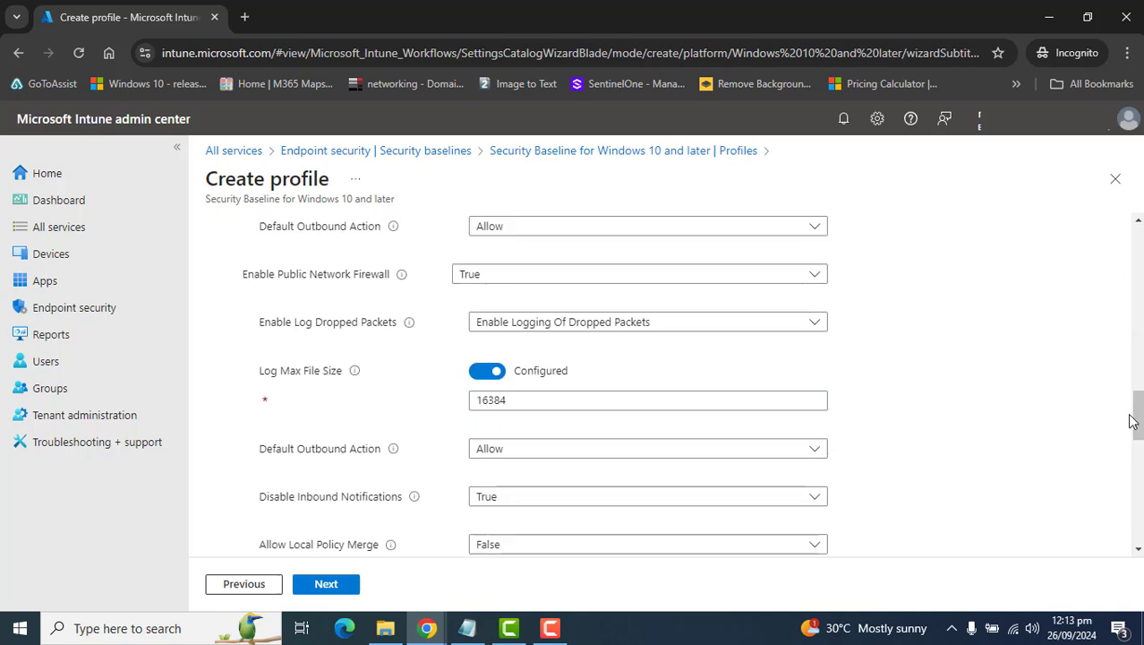
{"action": "left_click_drag", "start_coordinate": [1137, 414], "coordinate": [1132, 274]}
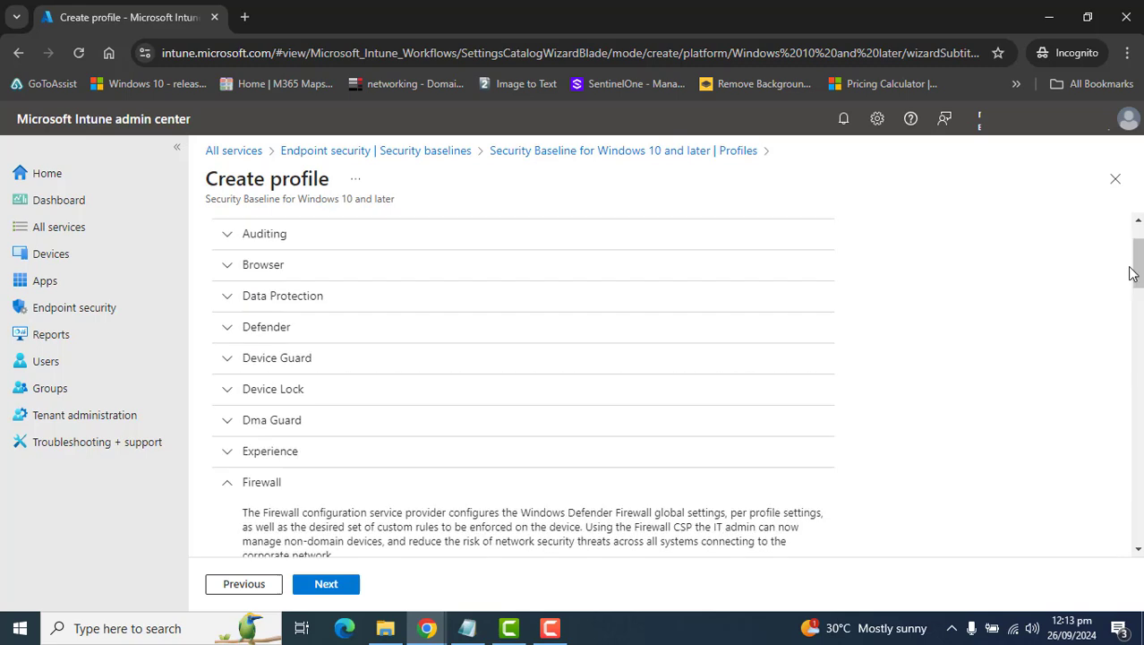
Step: Expand Defender and review its scanning settings, leaving downloaded-file scanning Allowed
{"action": "left_click", "coordinate": [242, 332]}
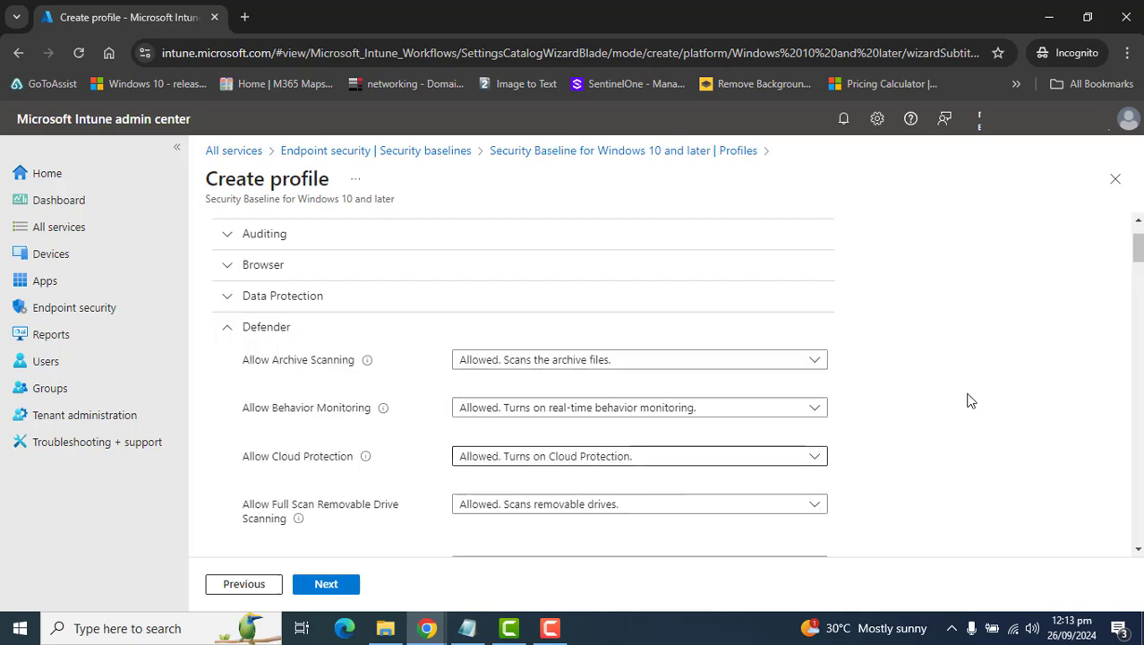
{"action": "left_click_drag", "start_coordinate": [1137, 255], "coordinate": [1133, 380]}
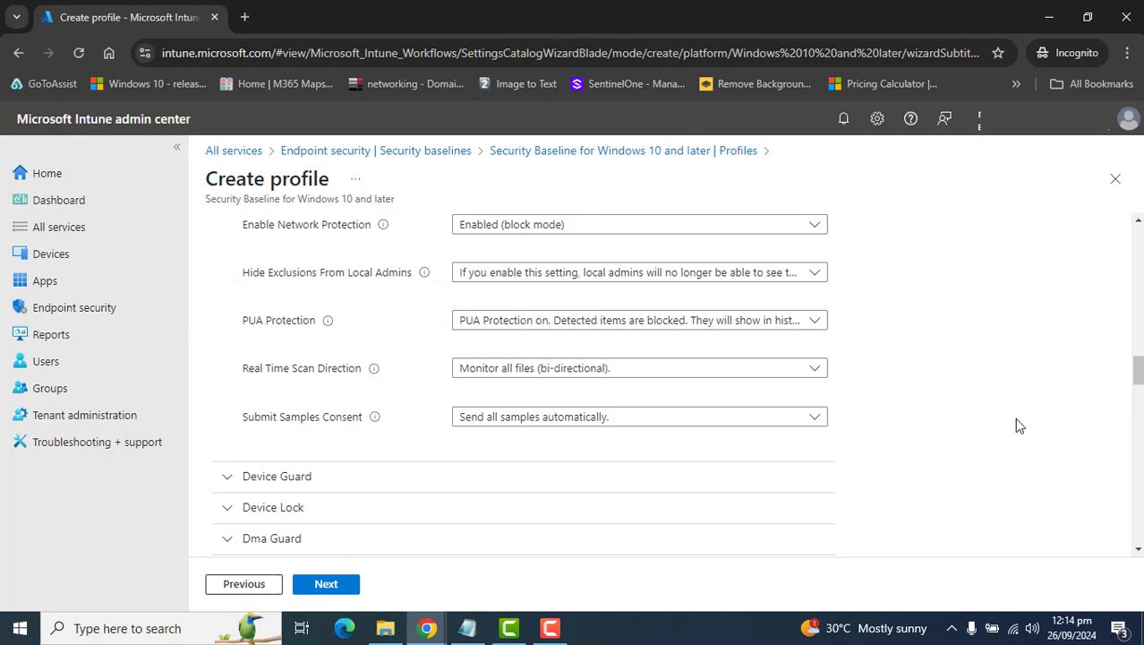
{"action": "left_click_drag", "start_coordinate": [1137, 371], "coordinate": [1140, 277]}
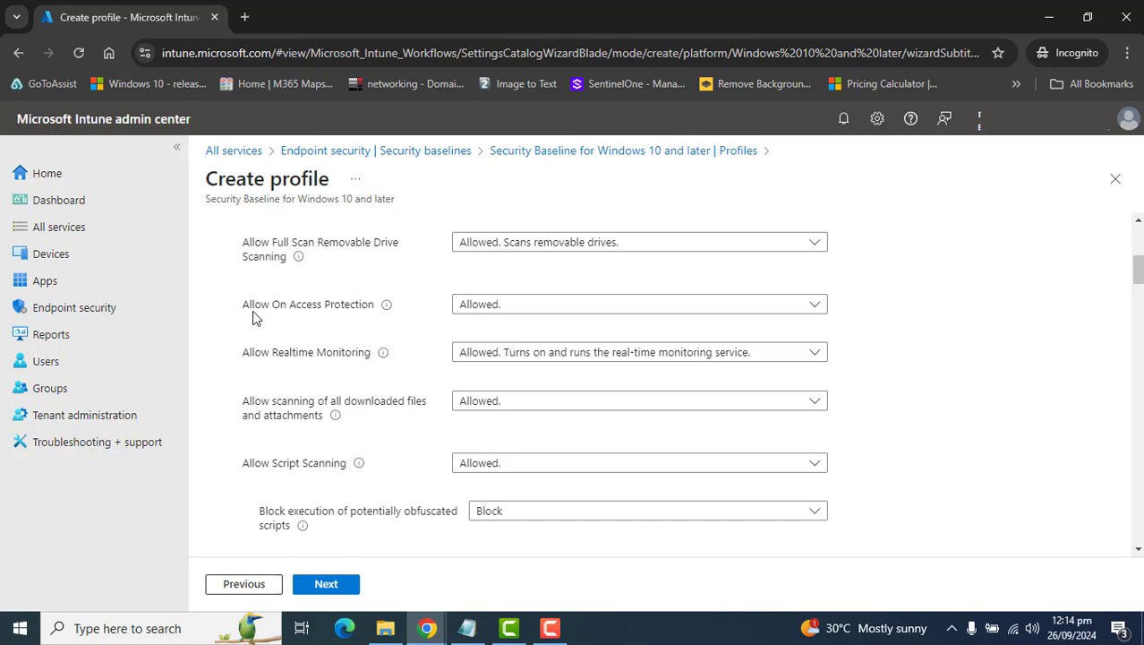
{"action": "left_click_drag", "start_coordinate": [237, 305], "coordinate": [450, 322]}
{"action": "left_click", "coordinate": [367, 335]}
{"action": "left_click", "coordinate": [558, 408]}
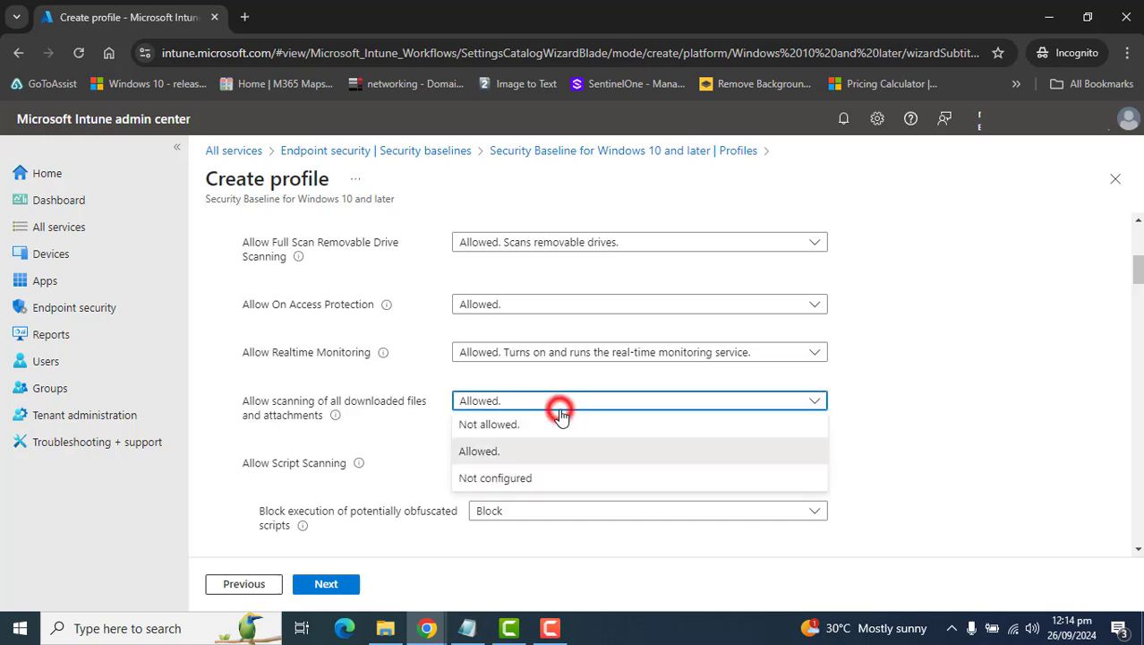
{"action": "left_click", "coordinate": [558, 409]}
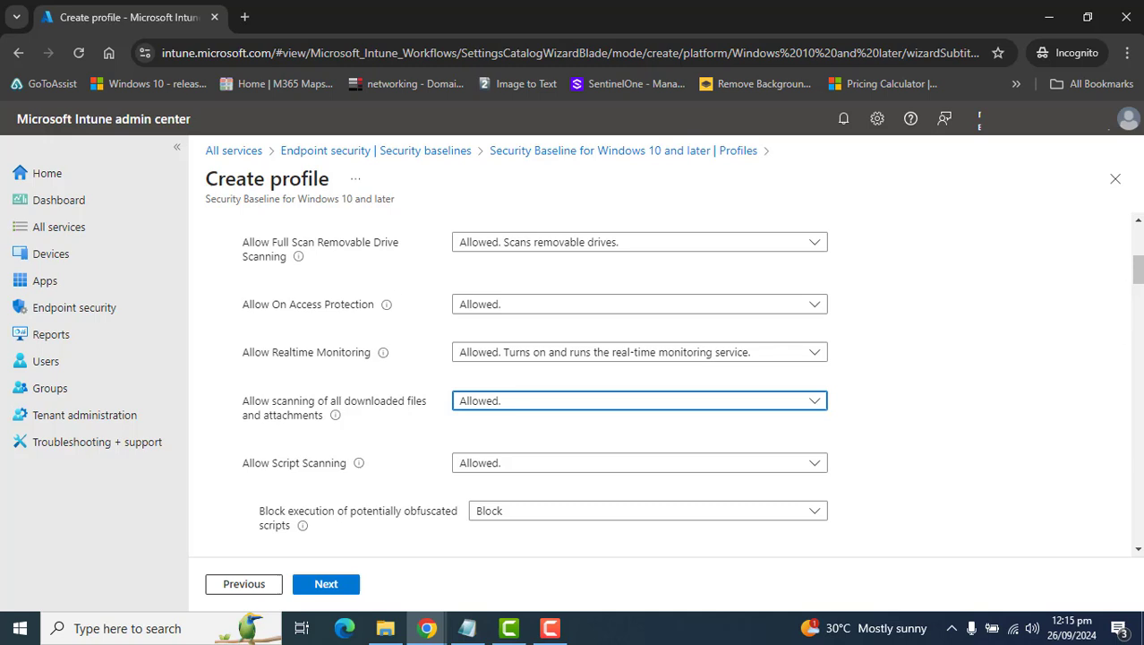
{"action": "left_click_drag", "start_coordinate": [1140, 285], "coordinate": [1135, 265]}
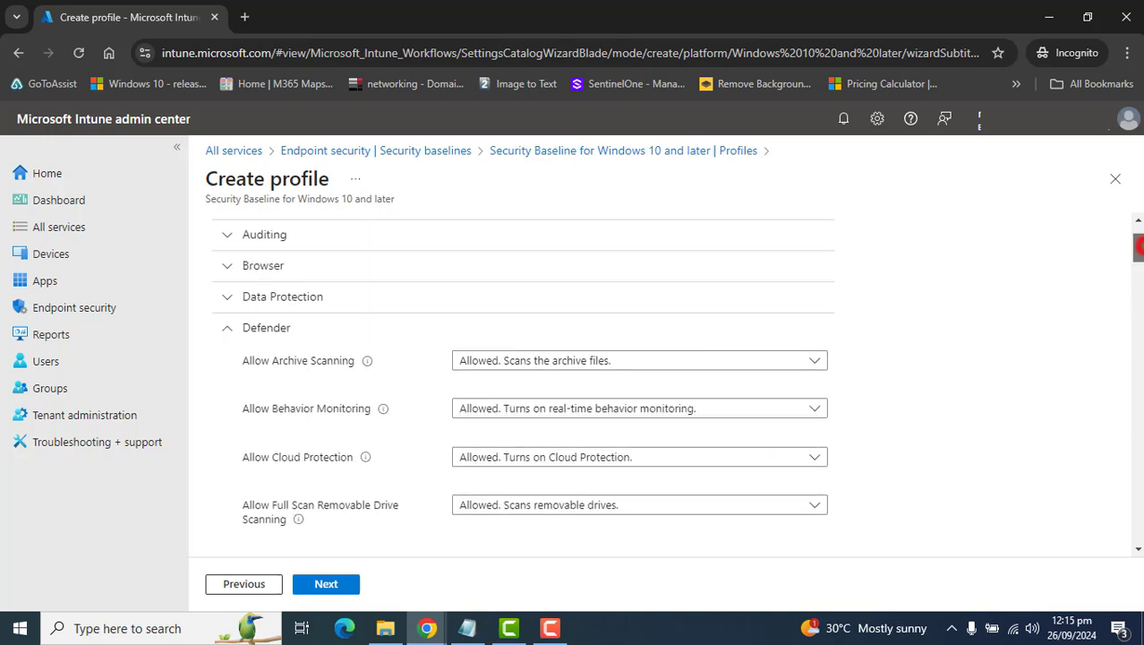
{"action": "left_click_drag", "start_coordinate": [1137, 243], "coordinate": [1137, 286]}
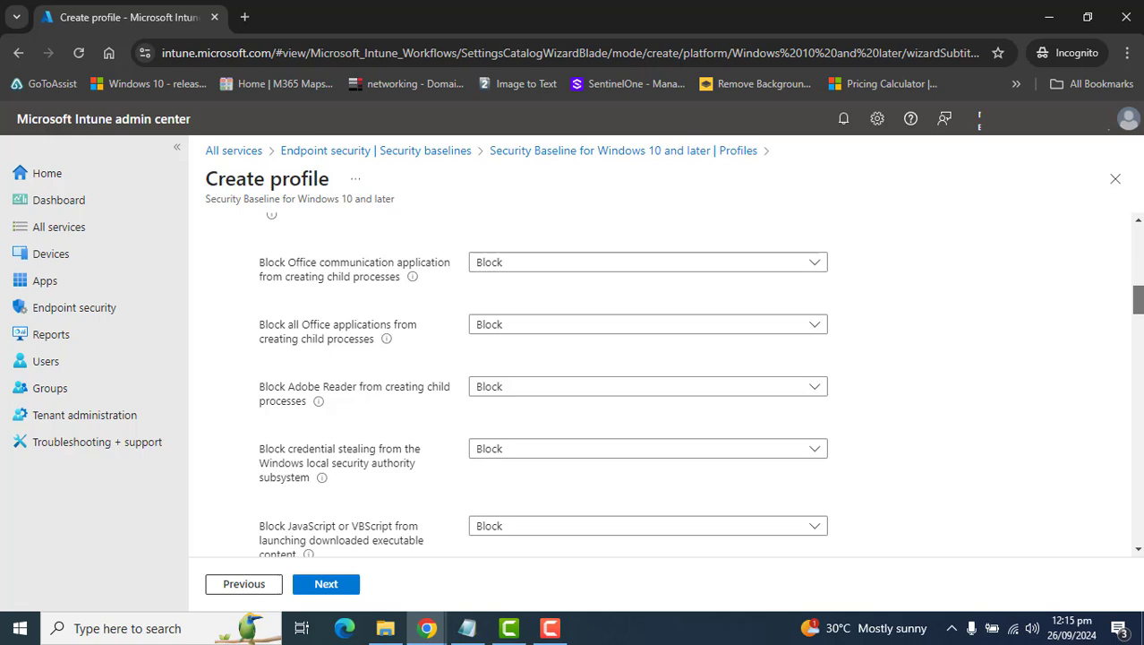
{"action": "left_click_drag", "start_coordinate": [1137, 286], "coordinate": [1137, 288]}
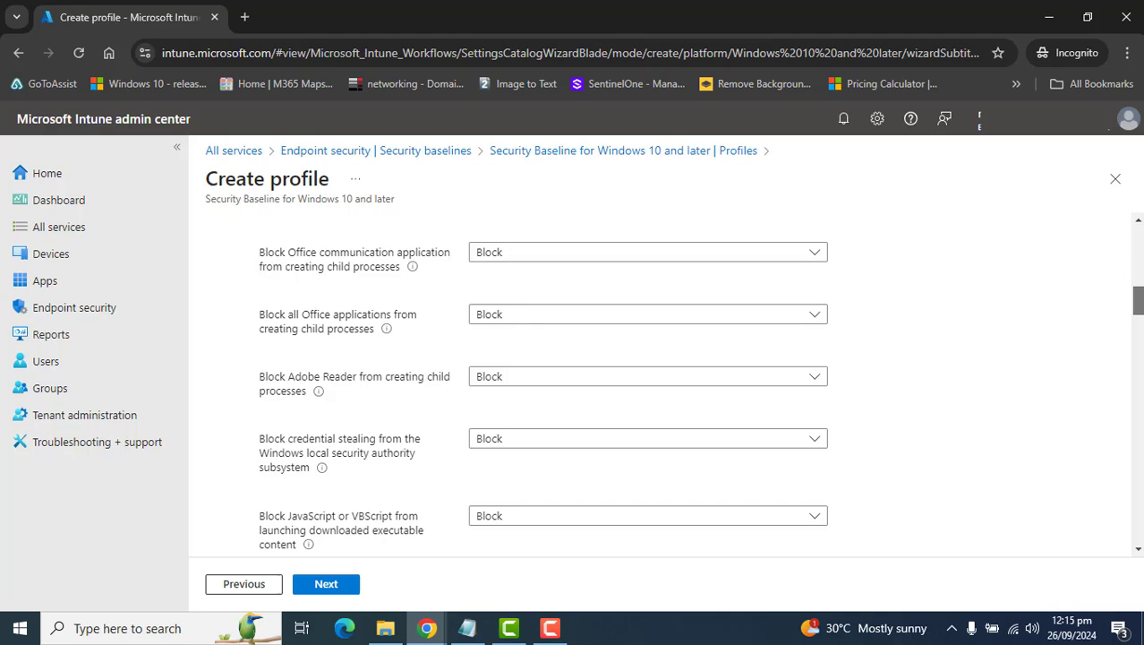
{"action": "scroll", "coordinate": [701, 385], "scroll_direction": "down", "scroll_amount": 3}
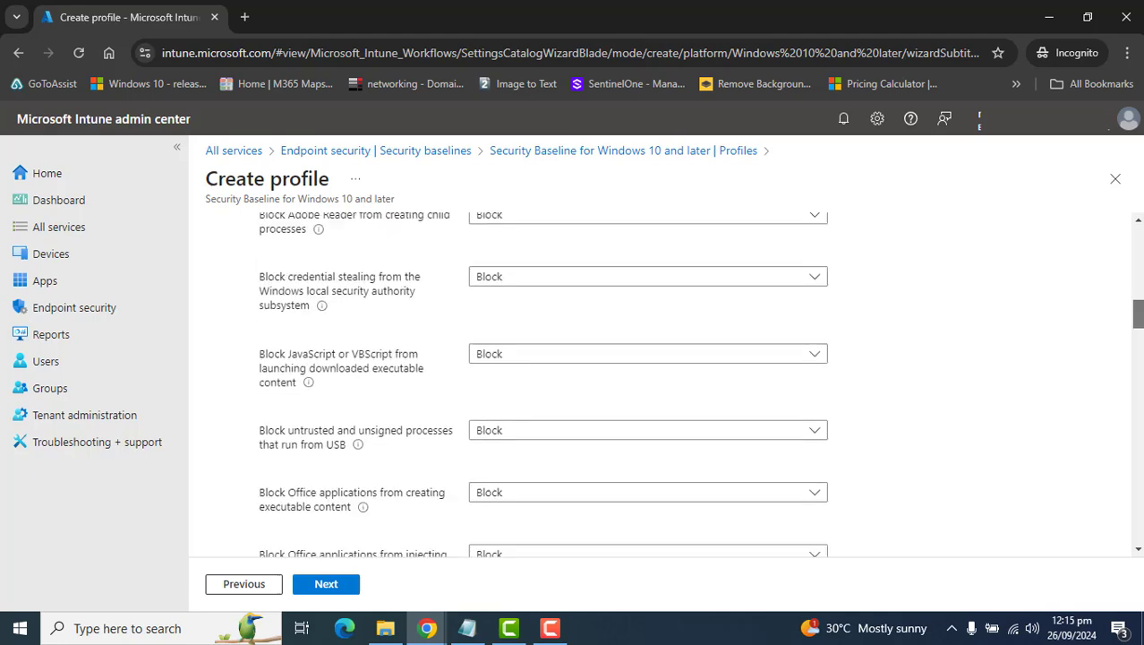
{"action": "scroll", "coordinate": [701, 385], "scroll_direction": "down", "scroll_amount": 1}
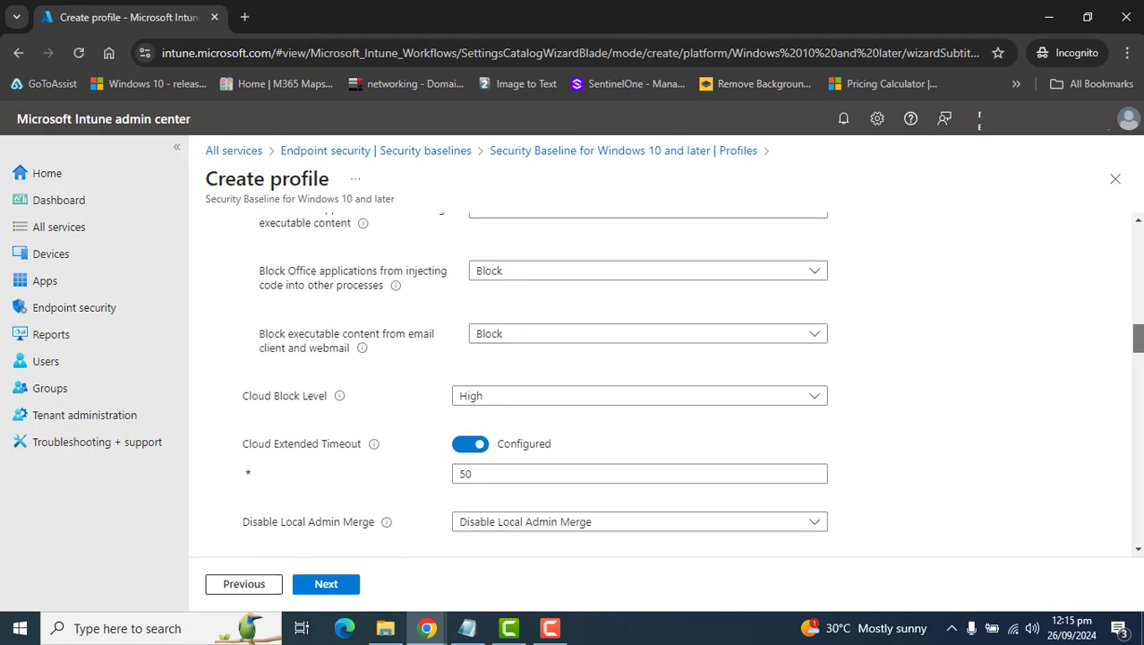
{"action": "scroll", "coordinate": [701, 385], "scroll_direction": "up", "scroll_amount": 8}
{"action": "scroll", "coordinate": [344, 333], "scroll_direction": "up", "scroll_amount": 2}
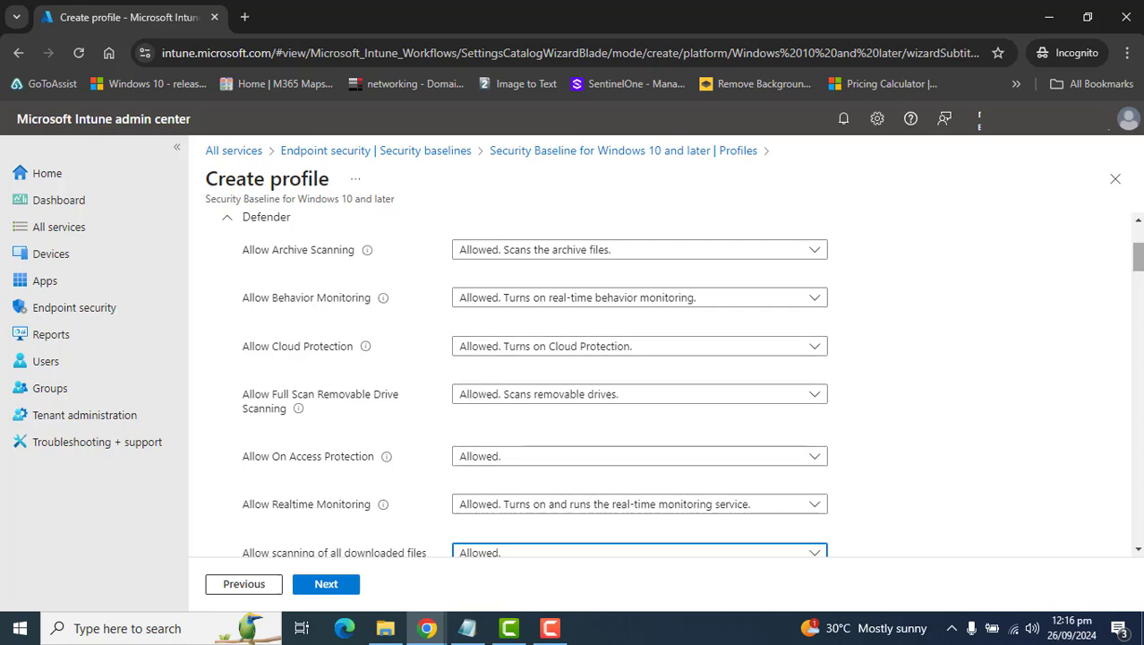
{"action": "left_click_drag", "start_coordinate": [1139, 260], "coordinate": [1114, 176]}
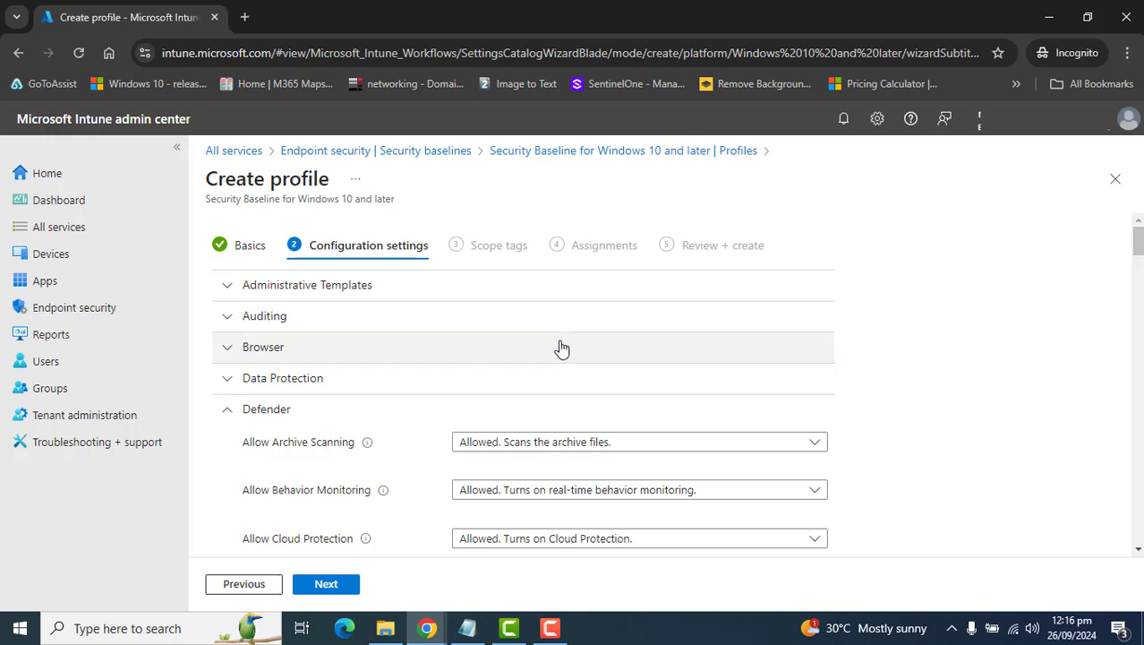
Step: Confirm lock screen camera stays Not configured and finish the configuration settings step
{"action": "left_click", "coordinate": [358, 298]}
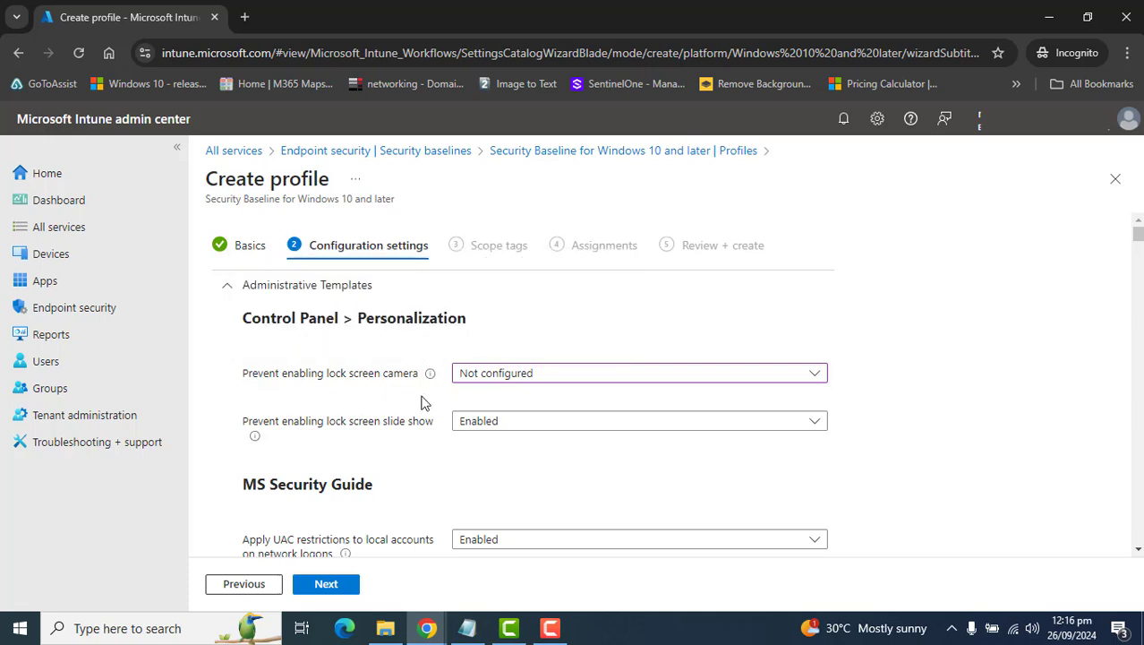
{"action": "left_click", "coordinate": [533, 375]}
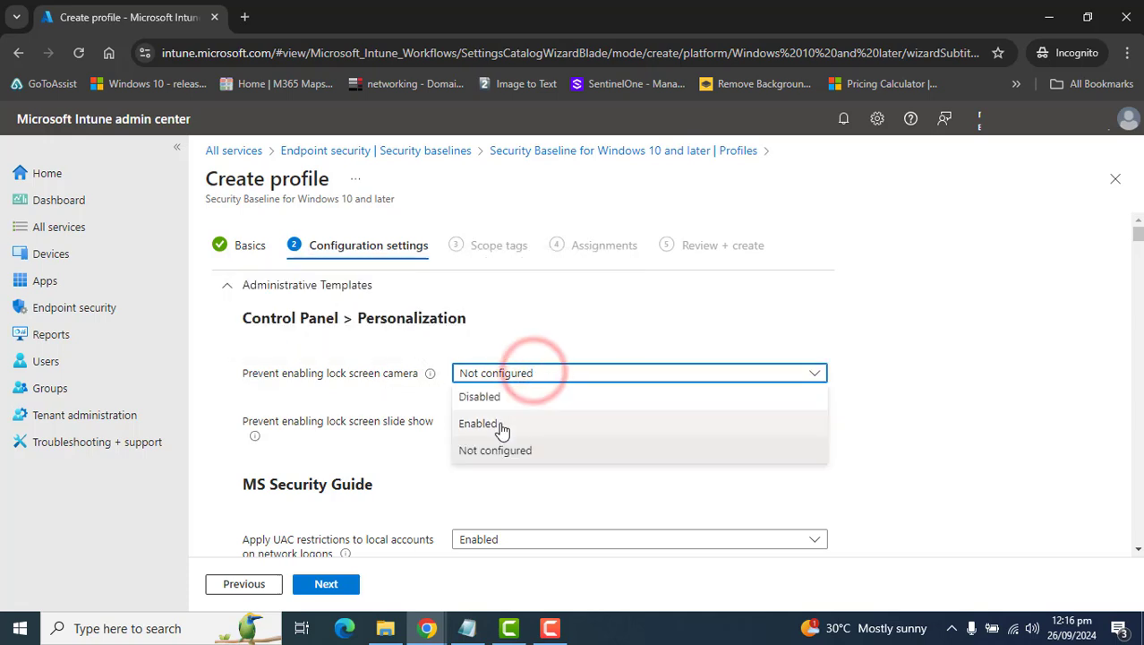
{"action": "left_click", "coordinate": [954, 448]}
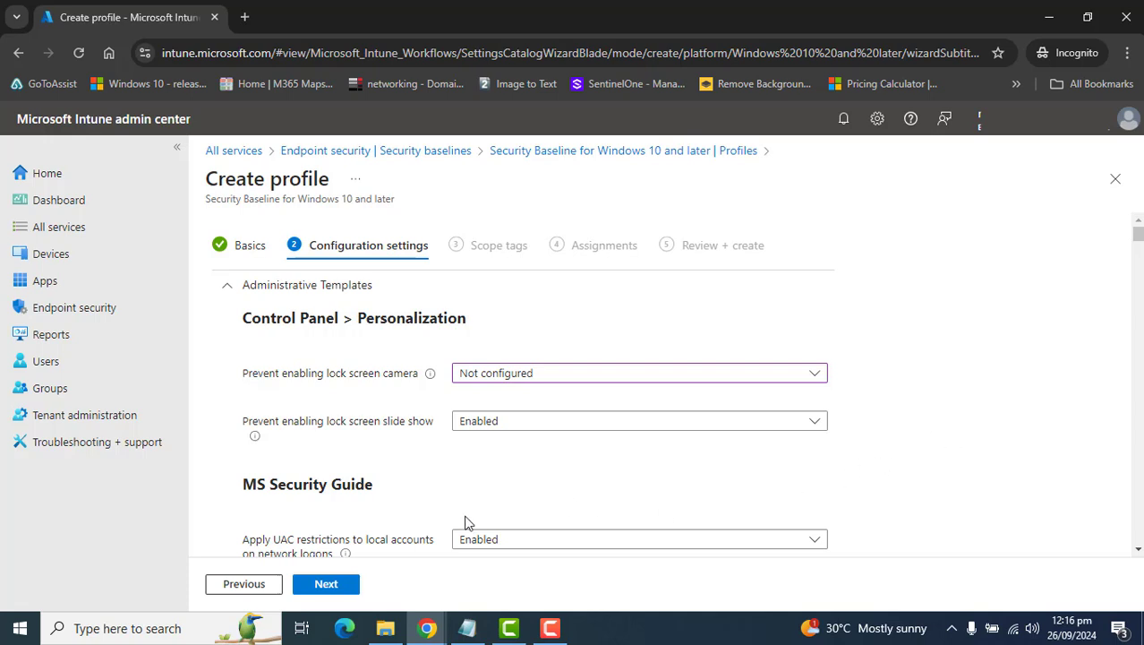
{"action": "left_click", "coordinate": [331, 584]}
Step: Keep the Default scope tag and proceed to Assignments to include groups
{"action": "left_click_drag", "start_coordinate": [254, 346], "coordinate": [208, 359]}
{"action": "left_click", "coordinate": [340, 443]}
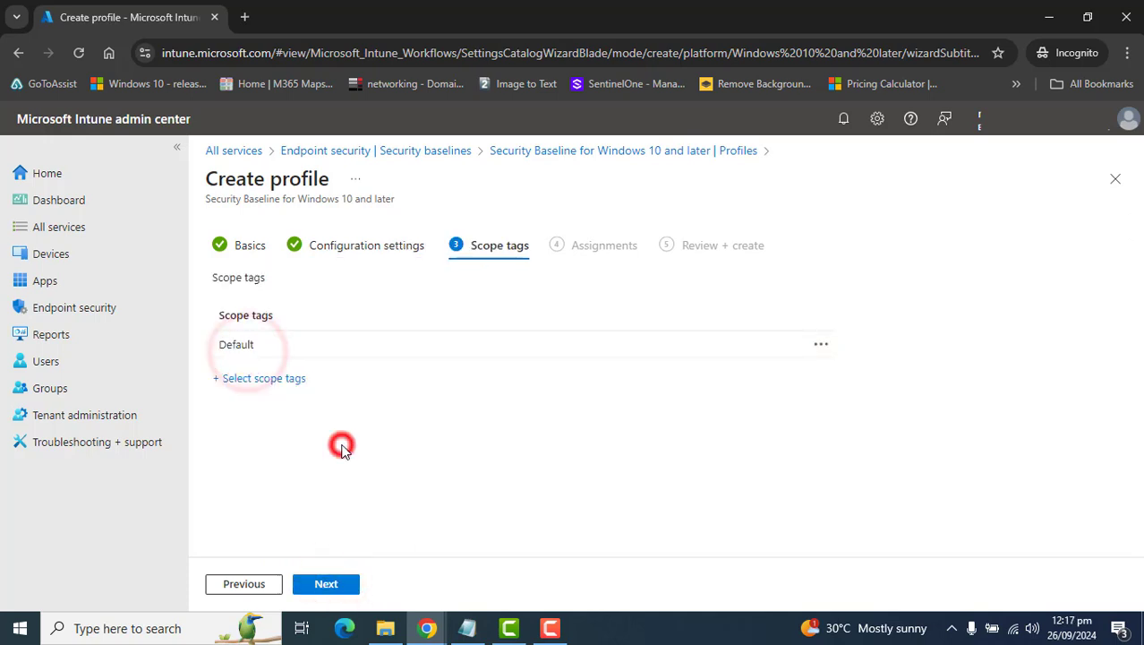
{"action": "left_click", "coordinate": [325, 586]}
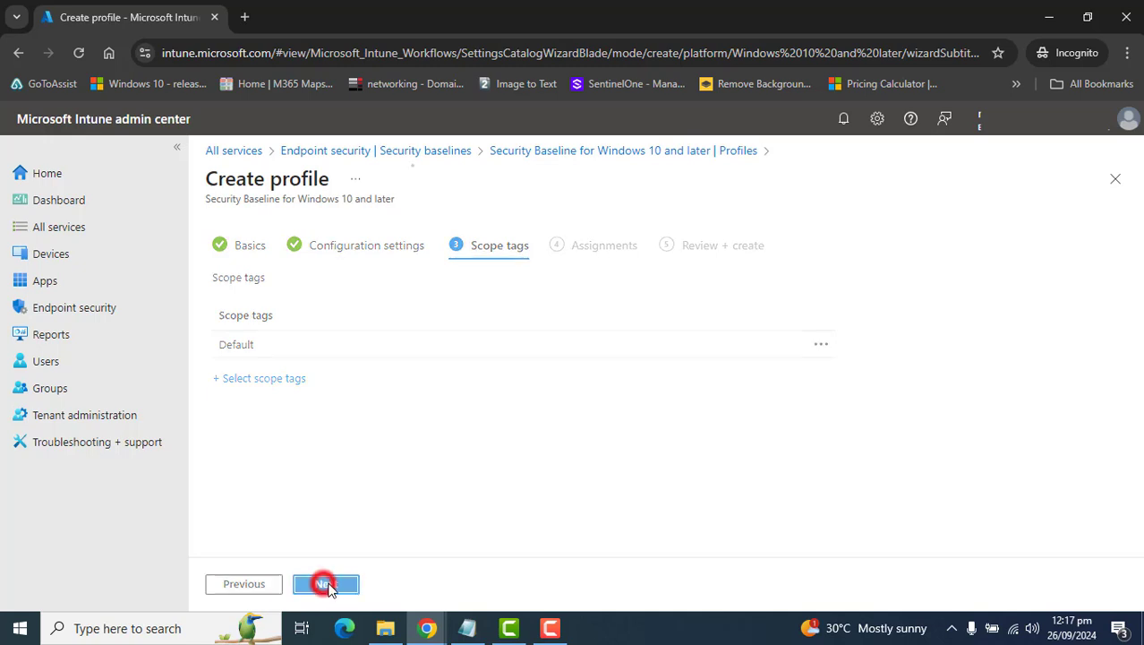
{"action": "left_click", "coordinate": [254, 307]}
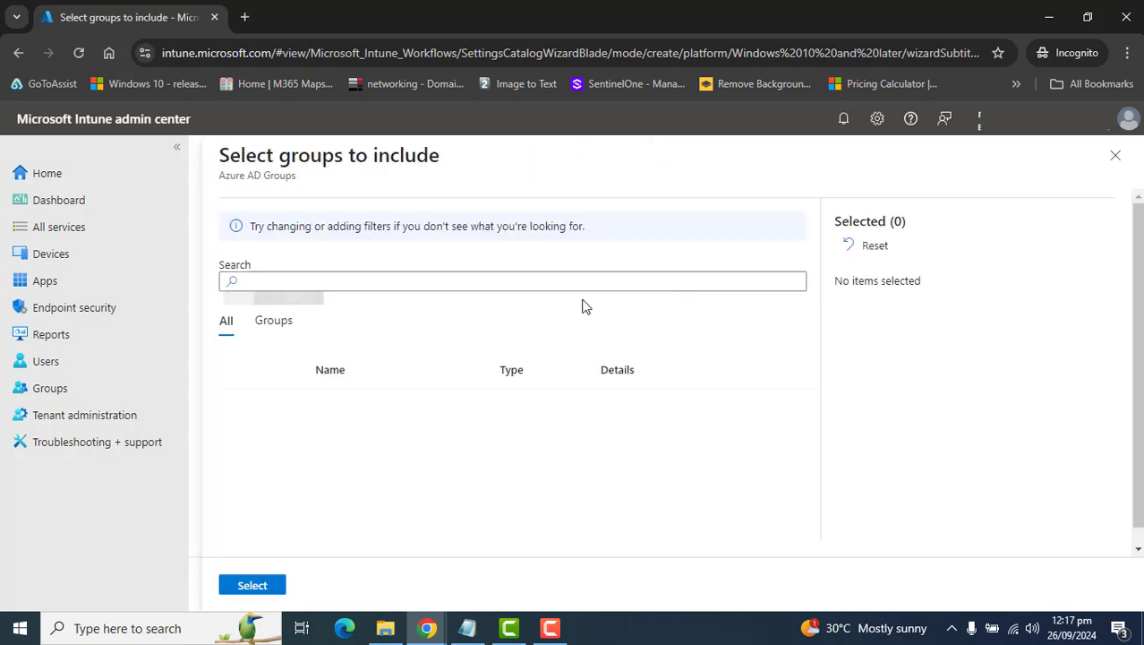
Step: Search groups for 'secur' and include Security BaseLine Policy in the assignment
{"action": "left_click", "coordinate": [256, 318]}
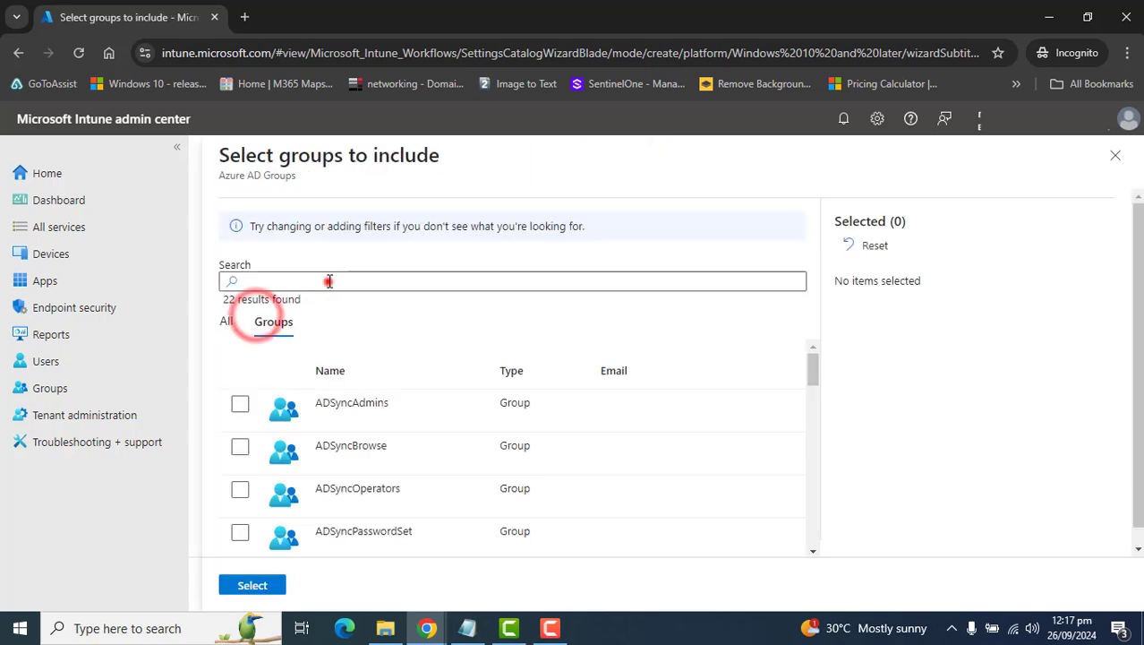
{"action": "left_click", "coordinate": [327, 281]}
{"action": "type", "text": "secur"}
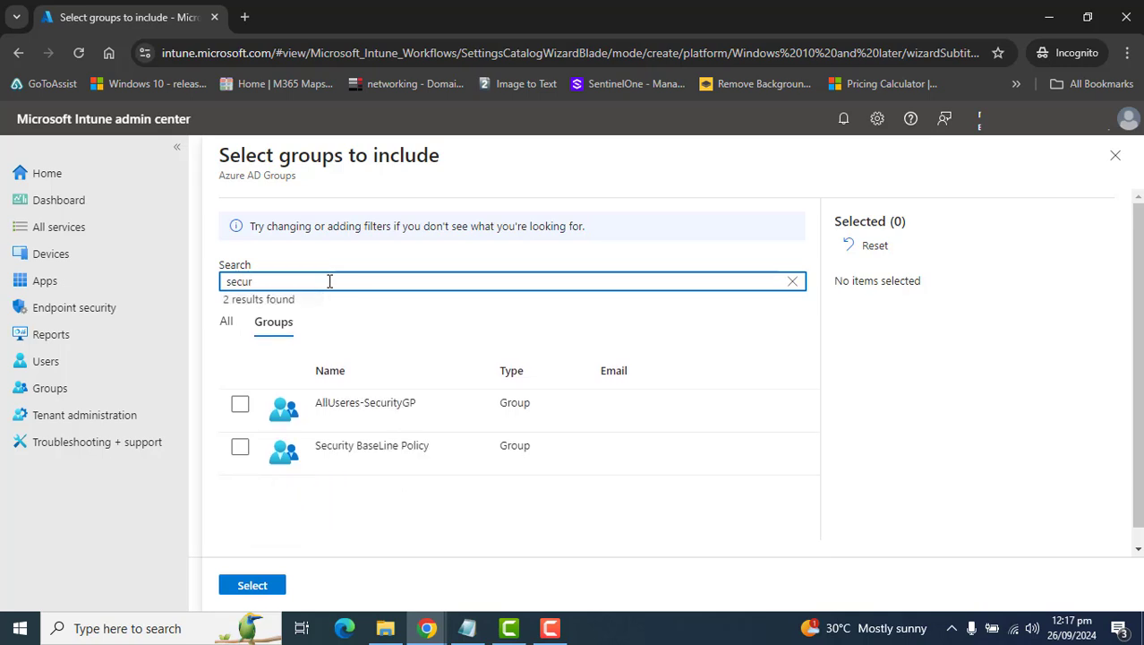
{"action": "left_click", "coordinate": [238, 447]}
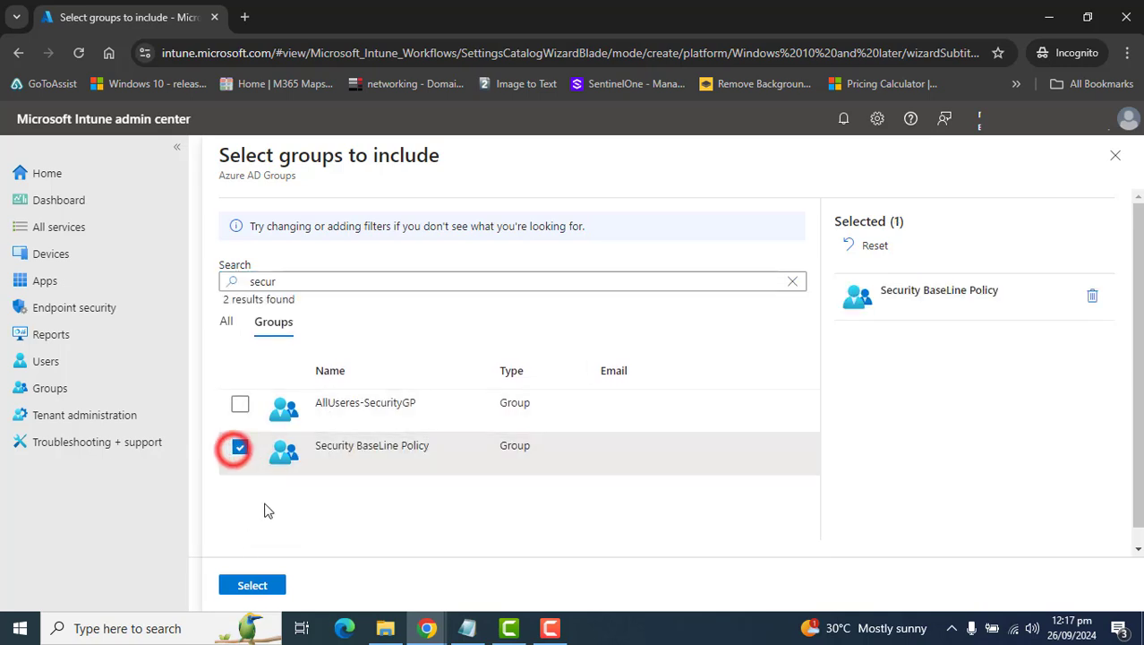
{"action": "left_click", "coordinate": [247, 587]}
{"action": "scroll", "coordinate": [1135, 420], "scroll_direction": "down", "scroll_amount": 1}
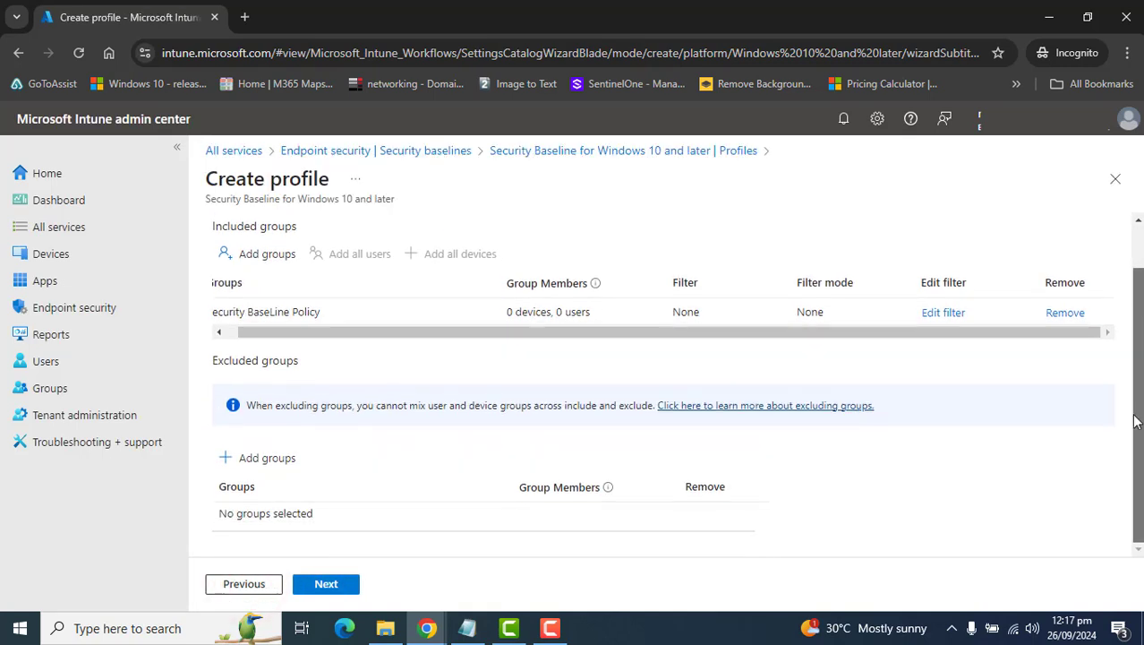
{"action": "scroll", "coordinate": [1135, 421], "scroll_direction": "up", "scroll_amount": 1}
{"action": "left_click_drag", "start_coordinate": [236, 363], "coordinate": [363, 376]}
{"action": "left_click", "coordinate": [367, 374]}
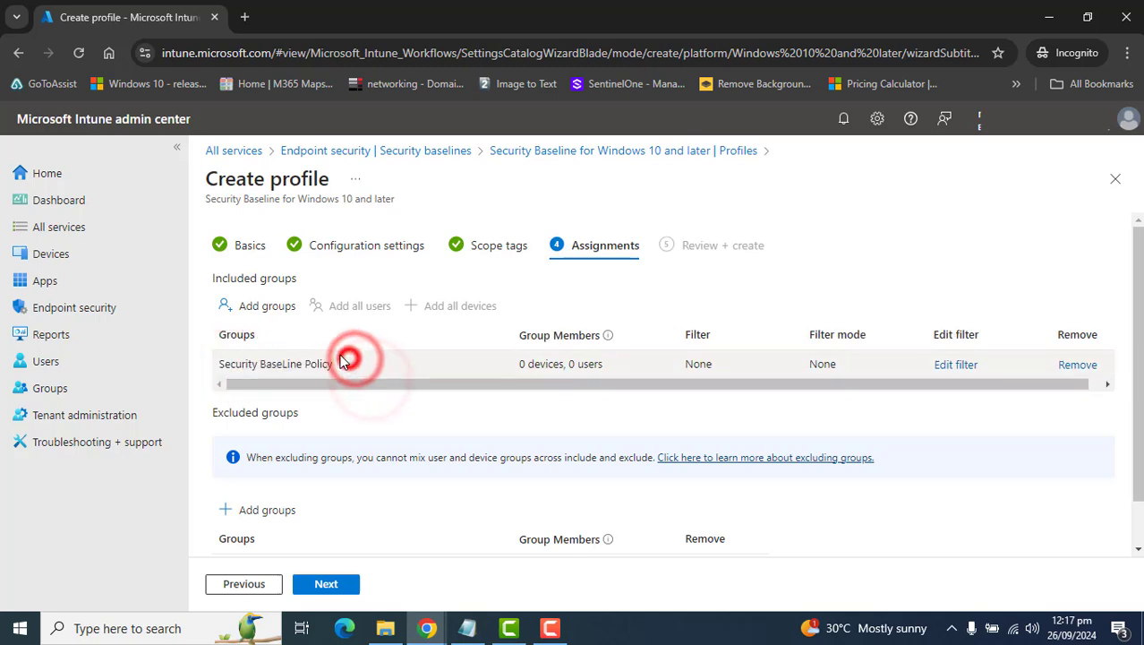
{"action": "triple_click", "coordinate": [340, 360]}
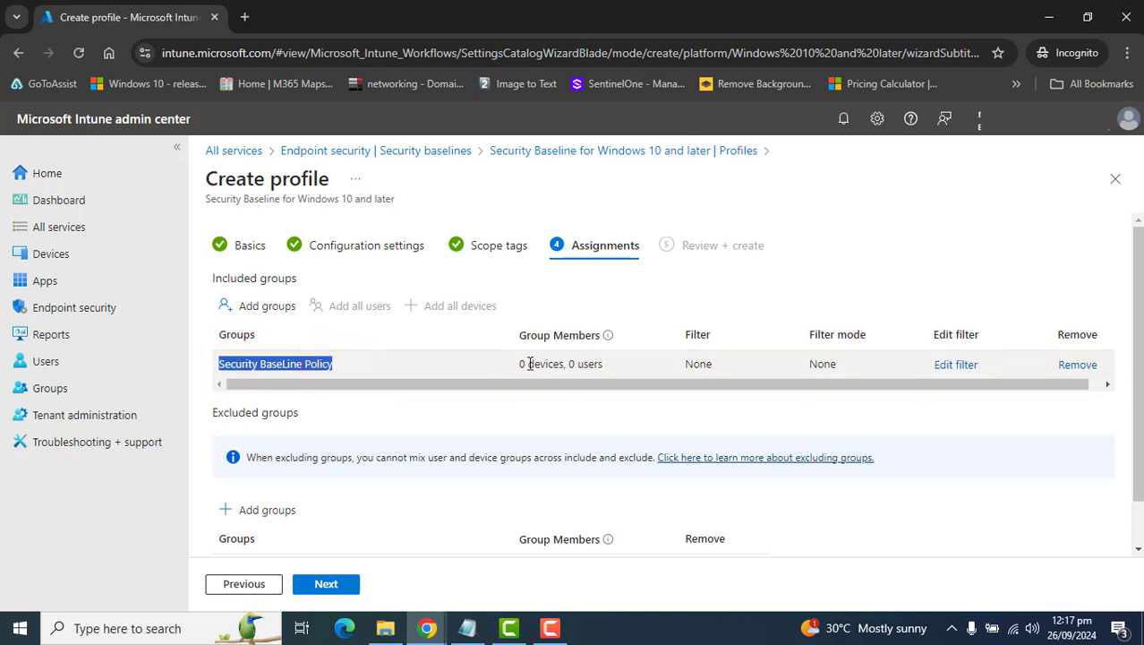
{"action": "left_click_drag", "start_coordinate": [521, 365], "coordinate": [565, 365]}
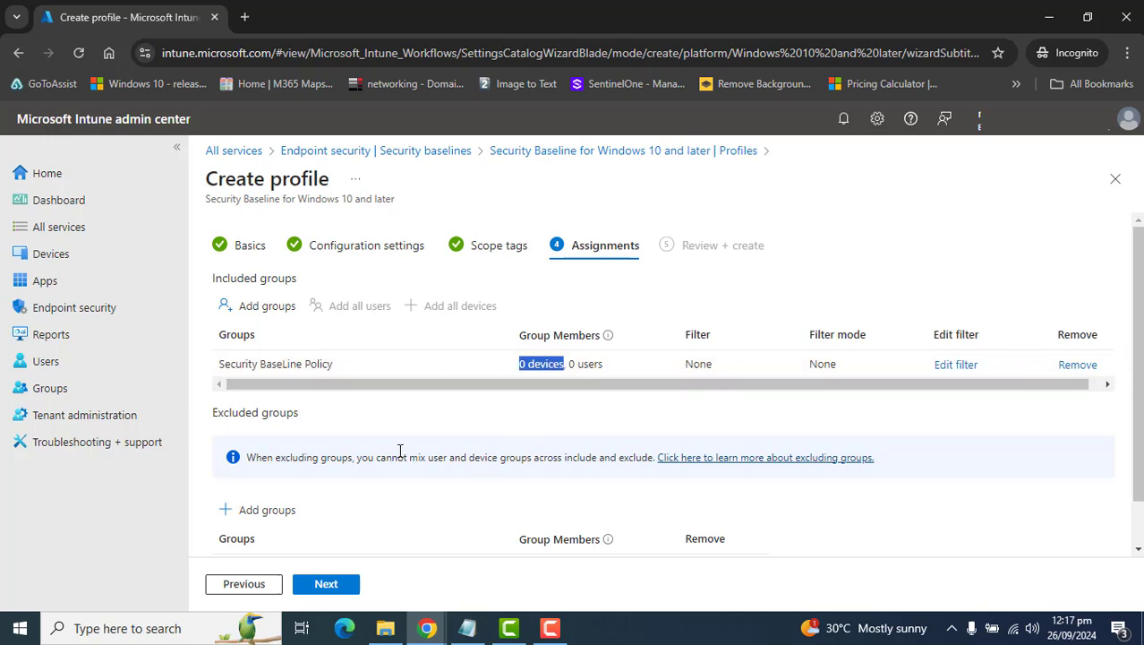
{"action": "left_click", "coordinate": [447, 417]}
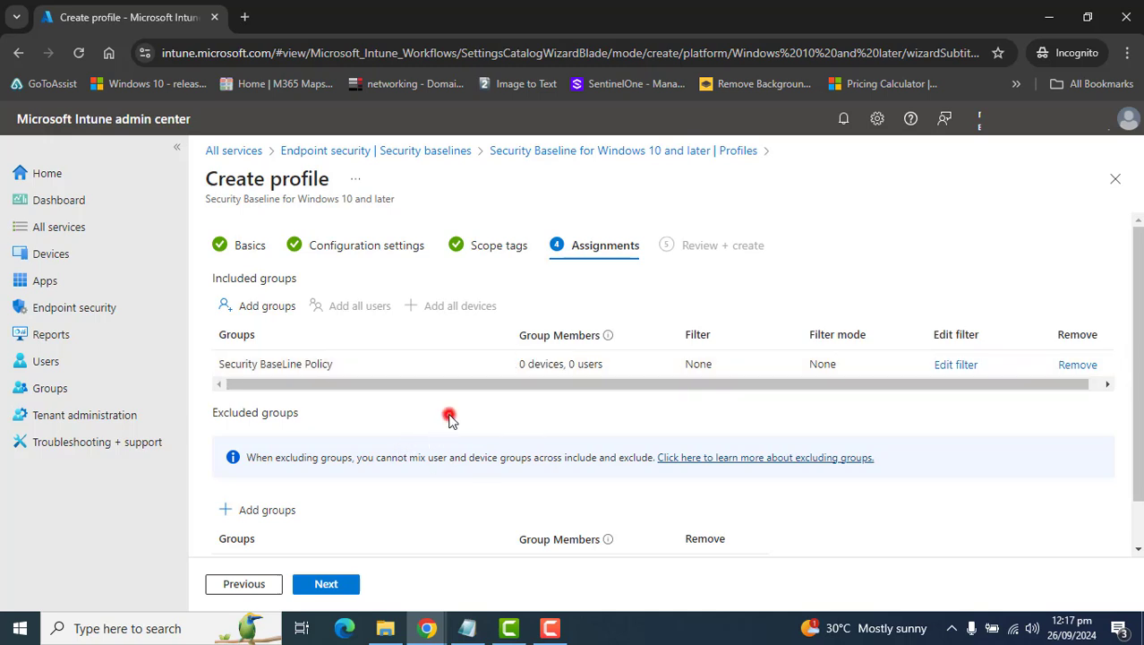
{"action": "left_click", "coordinate": [516, 369]}
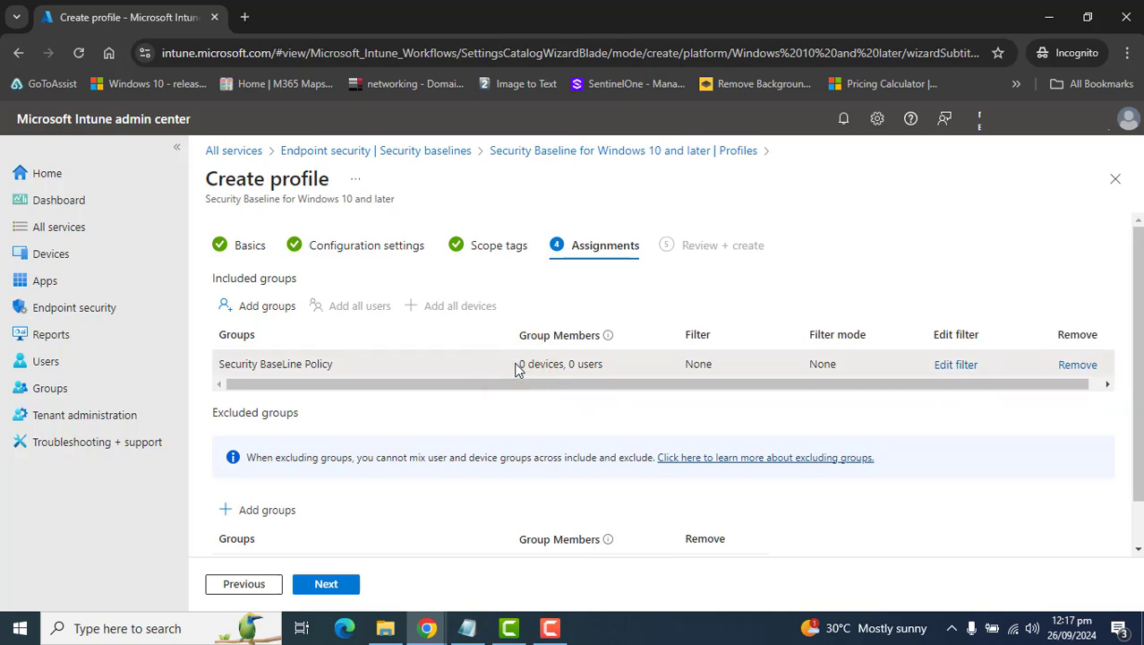
{"action": "double_click", "coordinate": [518, 366]}
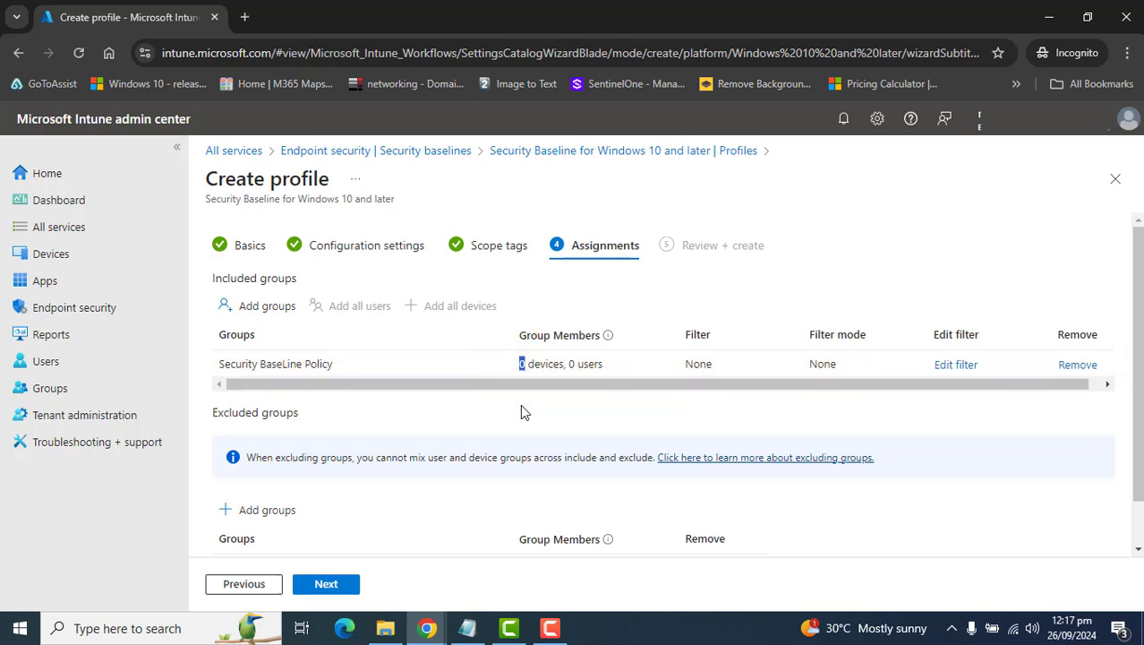
{"action": "left_click", "coordinate": [522, 407]}
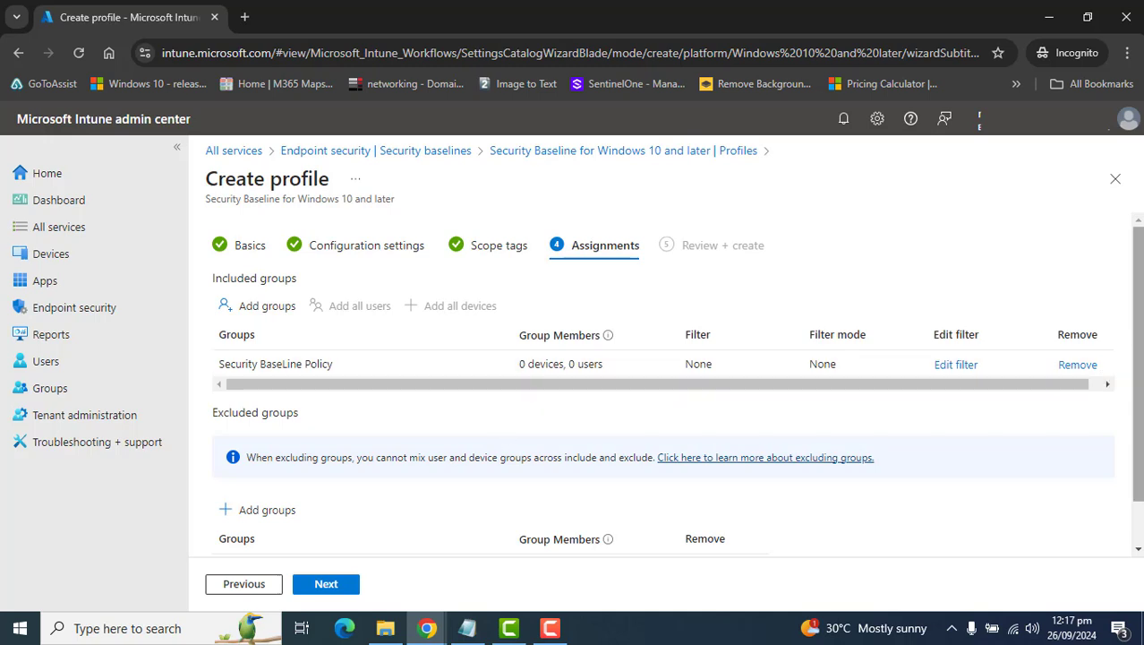
{"action": "left_click_drag", "start_coordinate": [1140, 348], "coordinate": [1135, 417]}
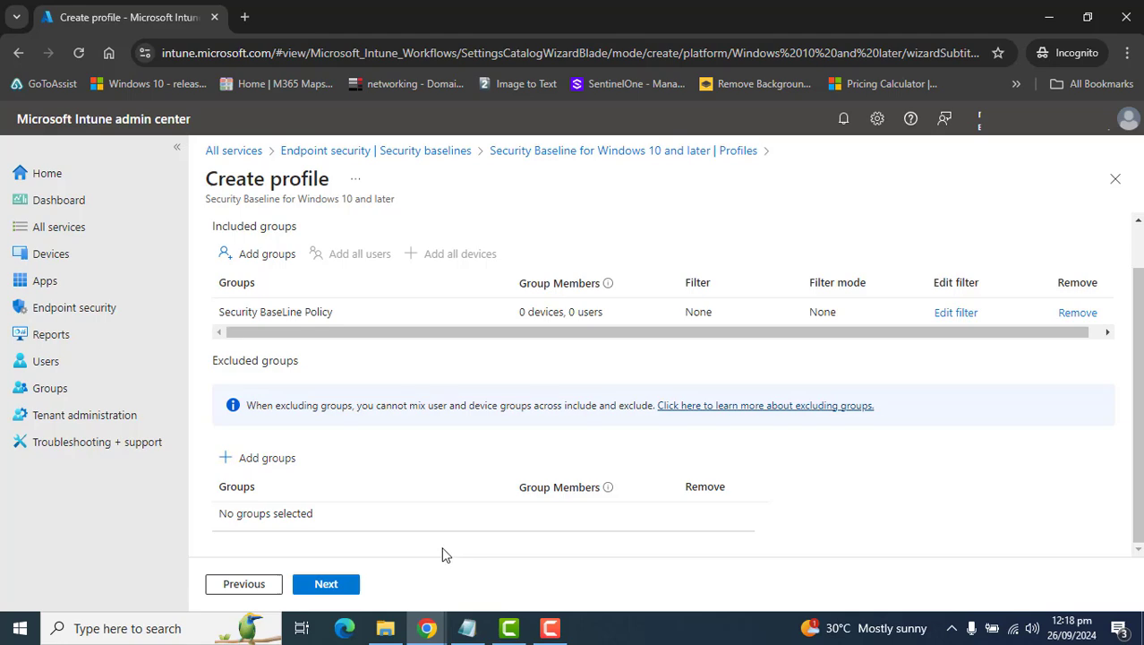
Step: Review the summary, create the profile, and widen the list columns to show full names
{"action": "left_click", "coordinate": [341, 588]}
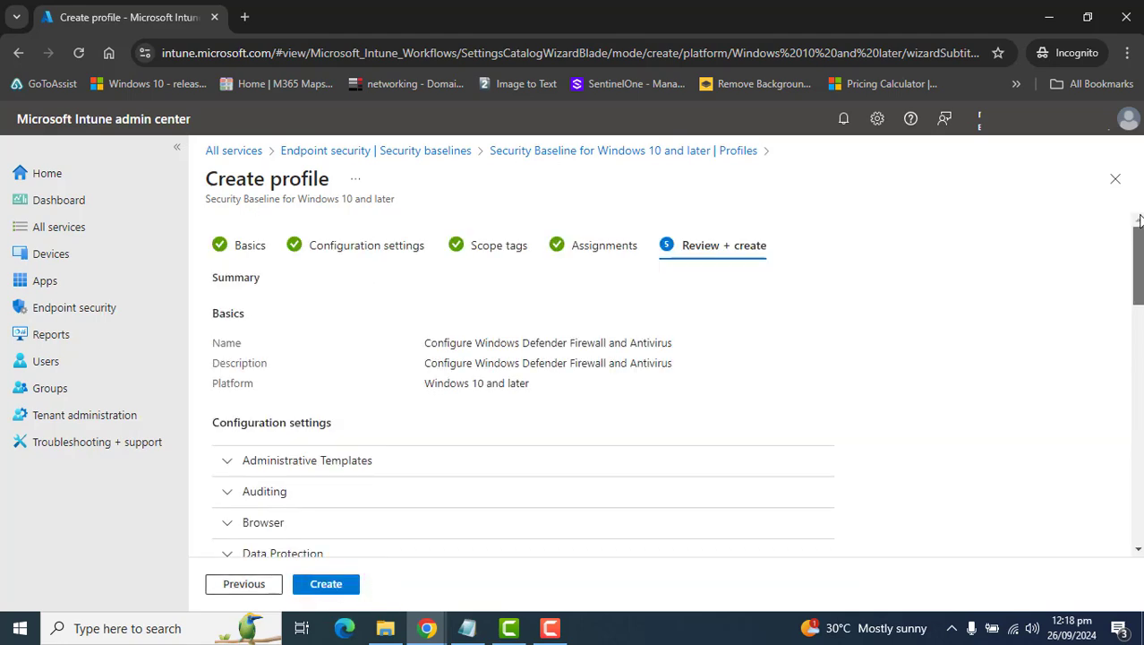
{"action": "left_click_drag", "start_coordinate": [1139, 226], "coordinate": [1111, 530]}
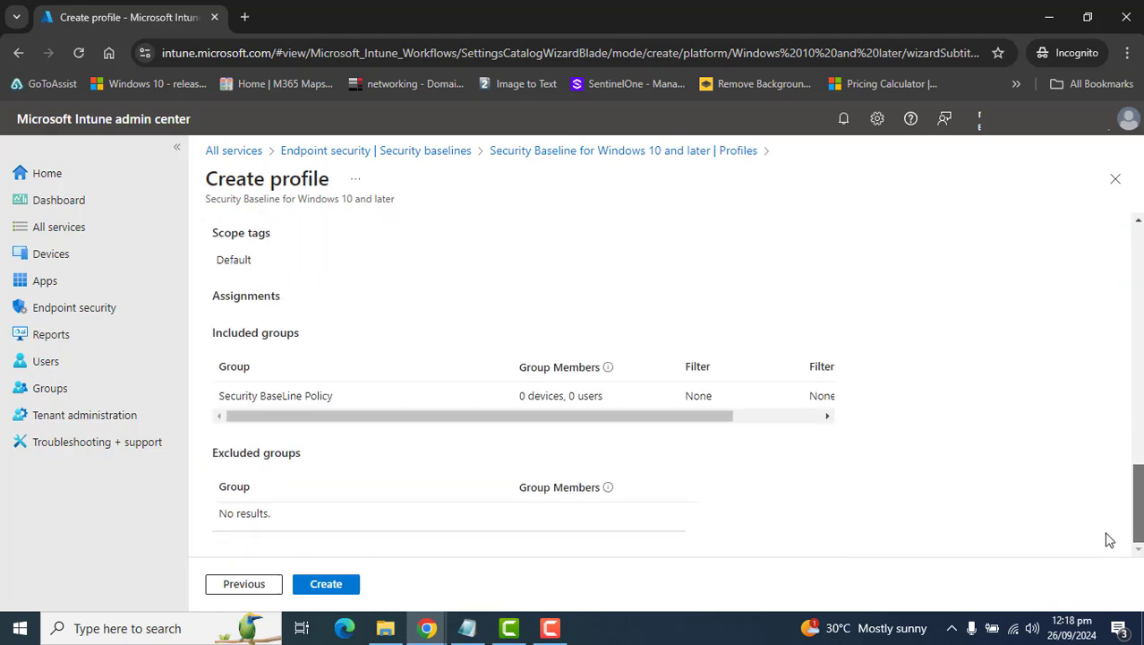
{"action": "left_click_drag", "start_coordinate": [1137, 436], "coordinate": [1135, 261]}
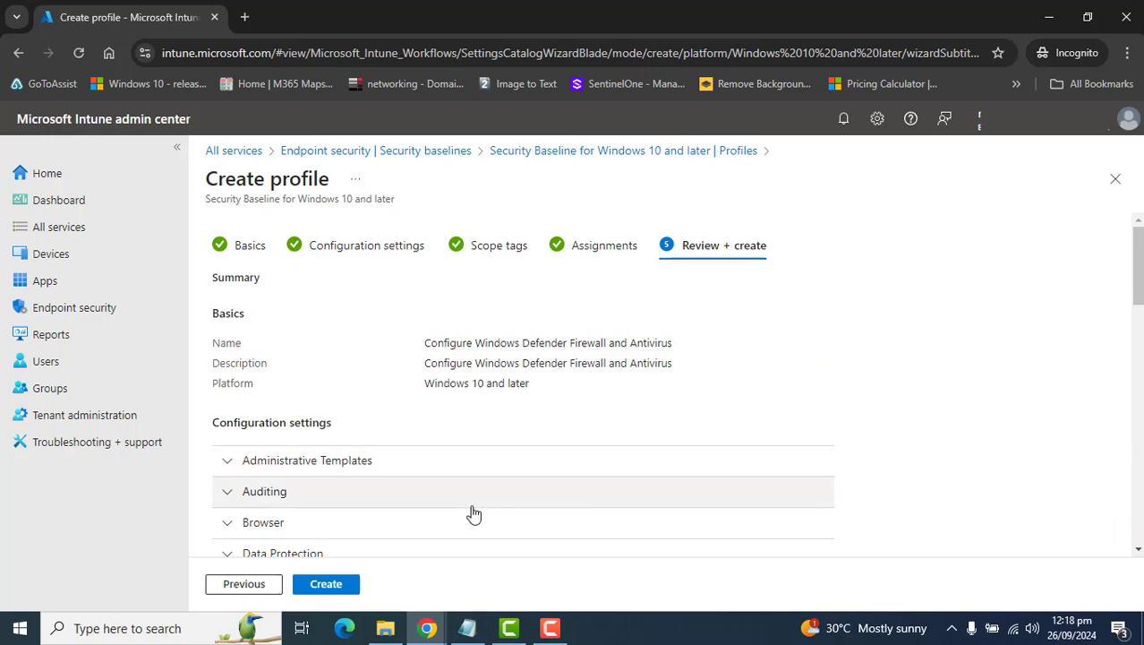
{"action": "left_click", "coordinate": [324, 587]}
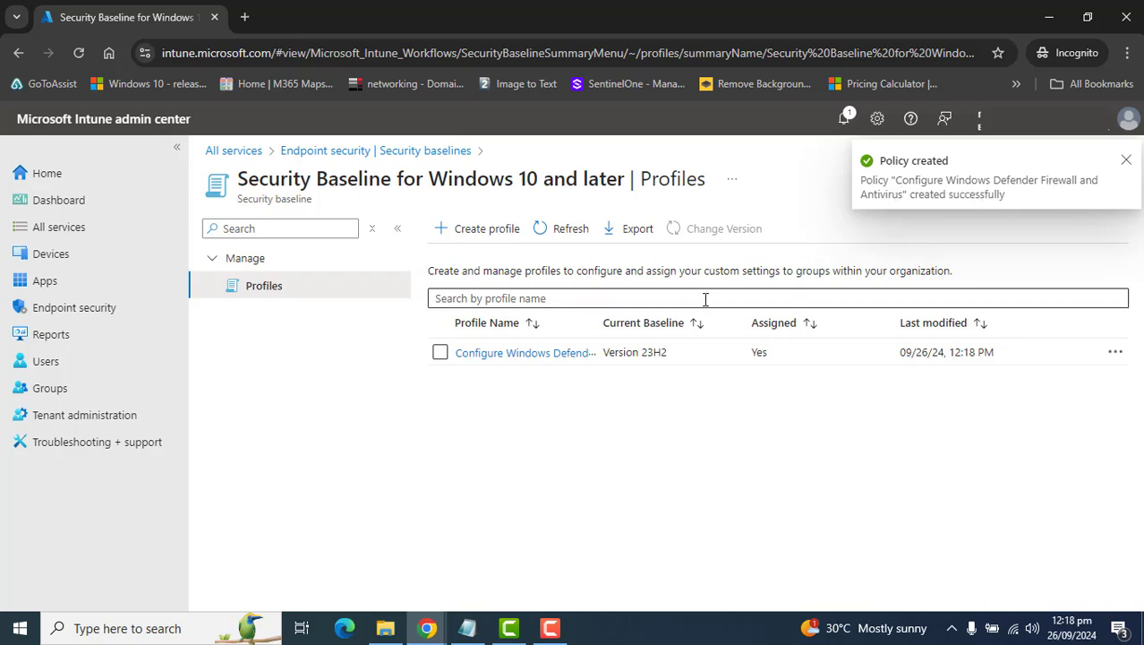
{"action": "left_click_drag", "start_coordinate": [596, 324], "coordinate": [733, 324]}
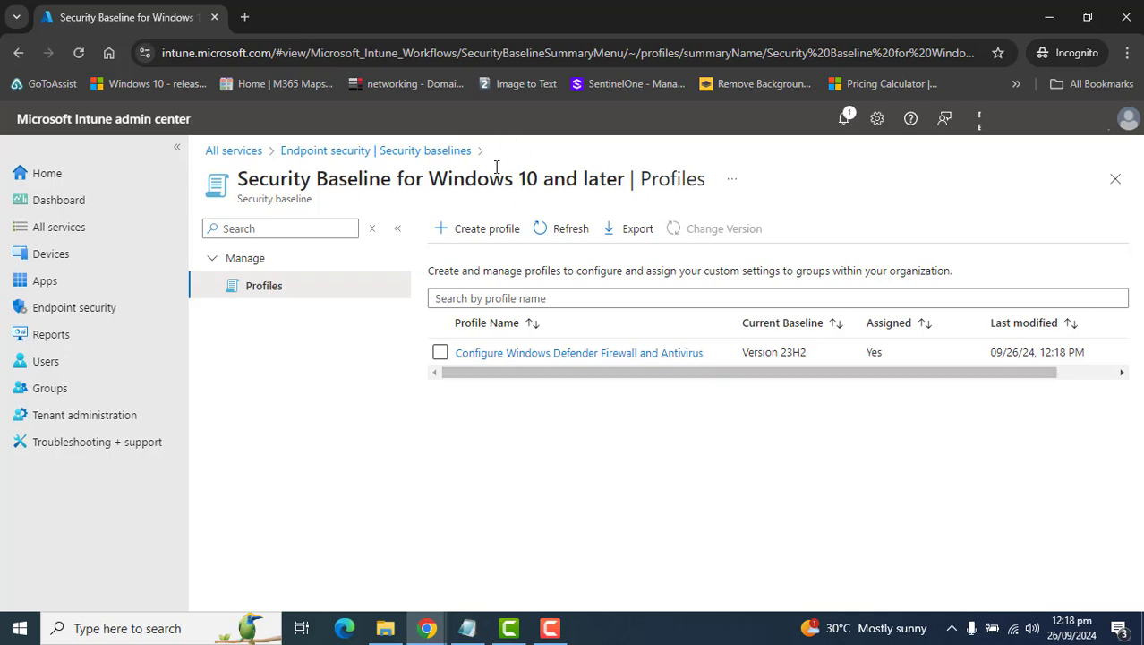
{"action": "left_click_drag", "start_coordinate": [492, 178], "coordinate": [623, 179]}
Step: Open the new profile's summary page and scroll through it
{"action": "left_click", "coordinate": [555, 455]}
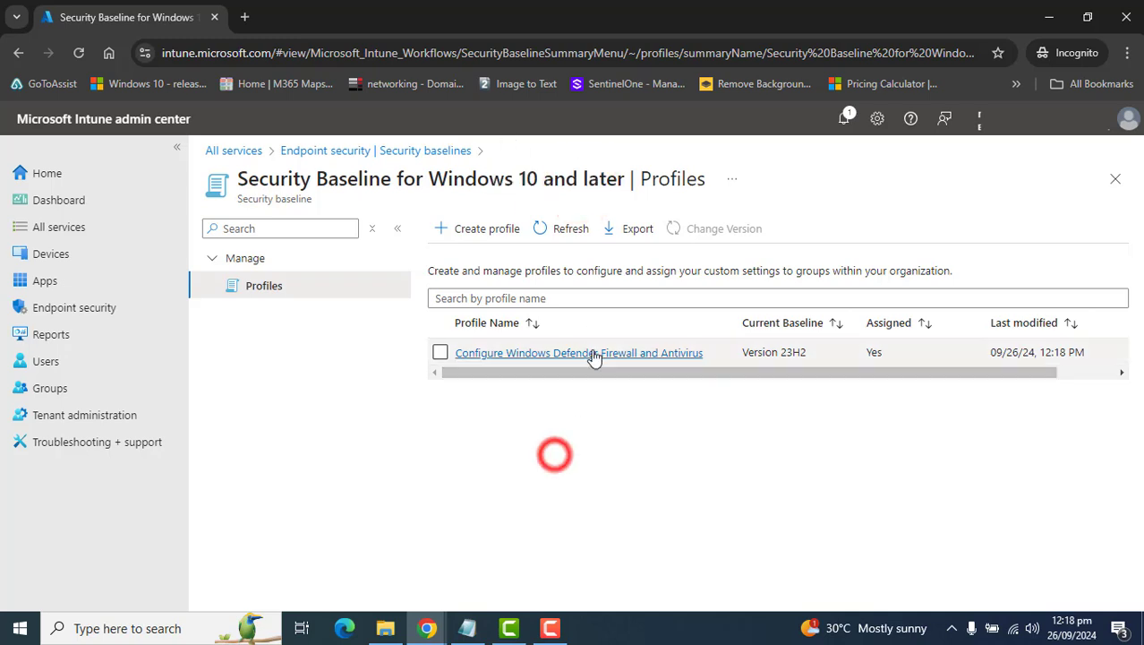
{"action": "left_click", "coordinate": [594, 353]}
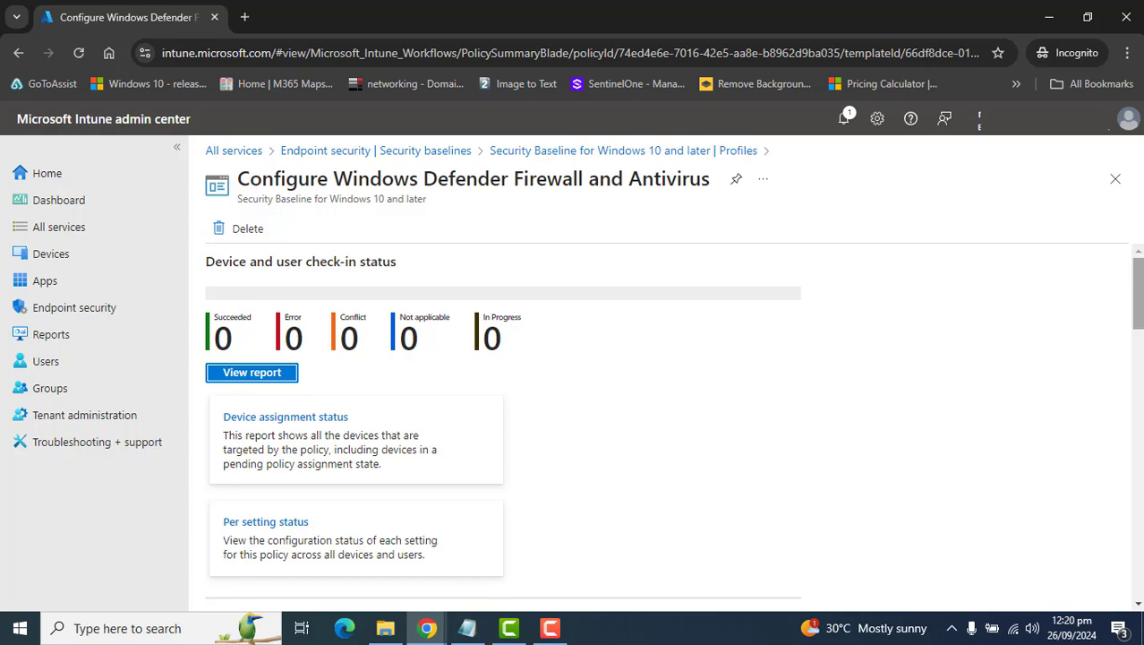
{"action": "mouse_move", "coordinate": [1138, 283]}
{"action": "left_mouse_down"}
{"action": "mouse_move", "coordinate": [1139, 343]}
{"action": "mouse_move", "coordinate": [1138, 273]}
{"action": "mouse_move", "coordinate": [1132, 424]}
{"action": "mouse_move", "coordinate": [1101, 525]}
{"action": "mouse_move", "coordinate": [1099, 573]}
{"action": "mouse_move", "coordinate": [1119, 365]}
{"action": "mouse_move", "coordinate": [1128, 469]}
{"action": "mouse_move", "coordinate": [1114, 478]}
{"action": "mouse_move", "coordinate": [1110, 568]}
{"action": "mouse_move", "coordinate": [1117, 419]}
{"action": "left_mouse_up"}
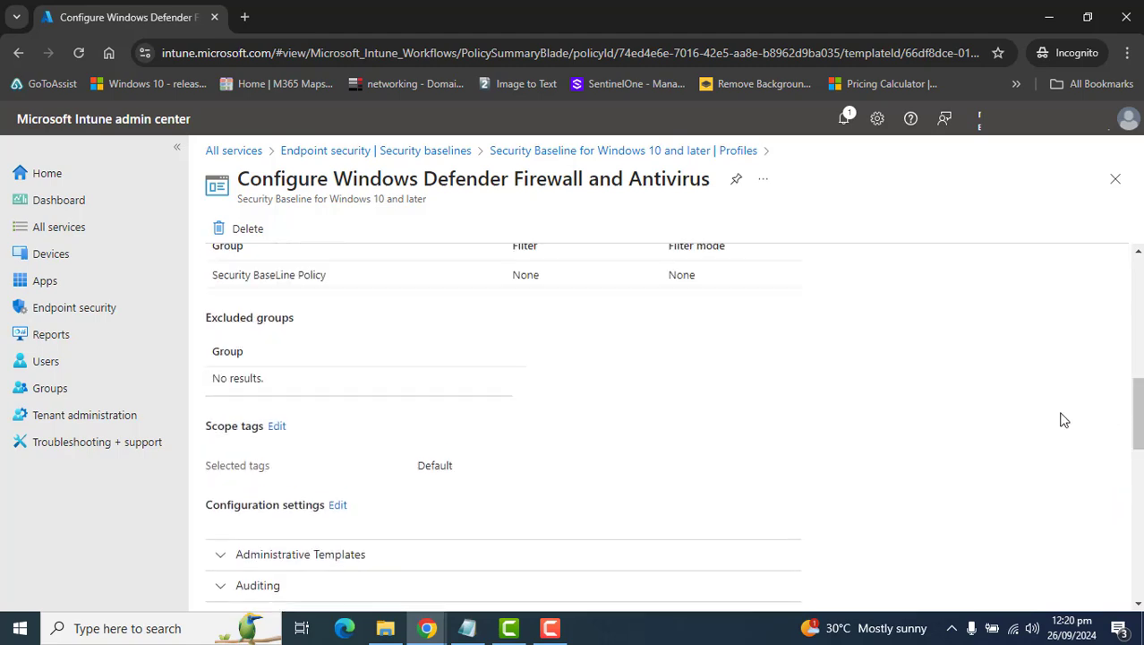
Step: Reopen the Configure Windows Defender Firewall and Antivirus profile from the baseline list and scroll to Configuration settings
{"action": "left_click", "coordinate": [534, 154]}
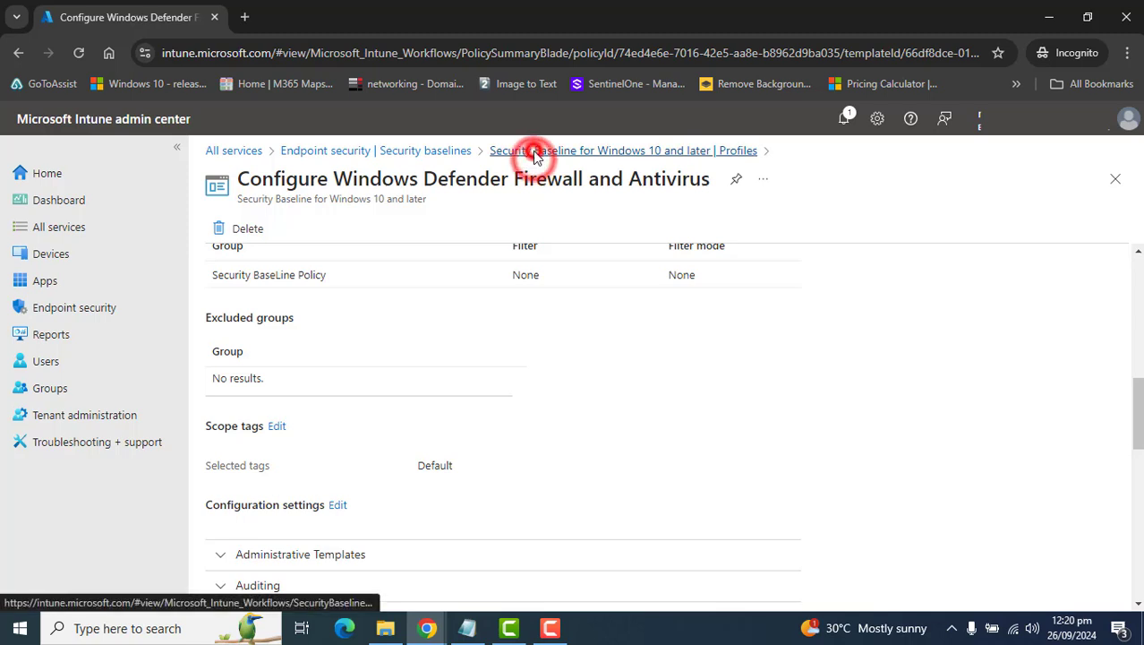
{"action": "left_click", "coordinate": [546, 353]}
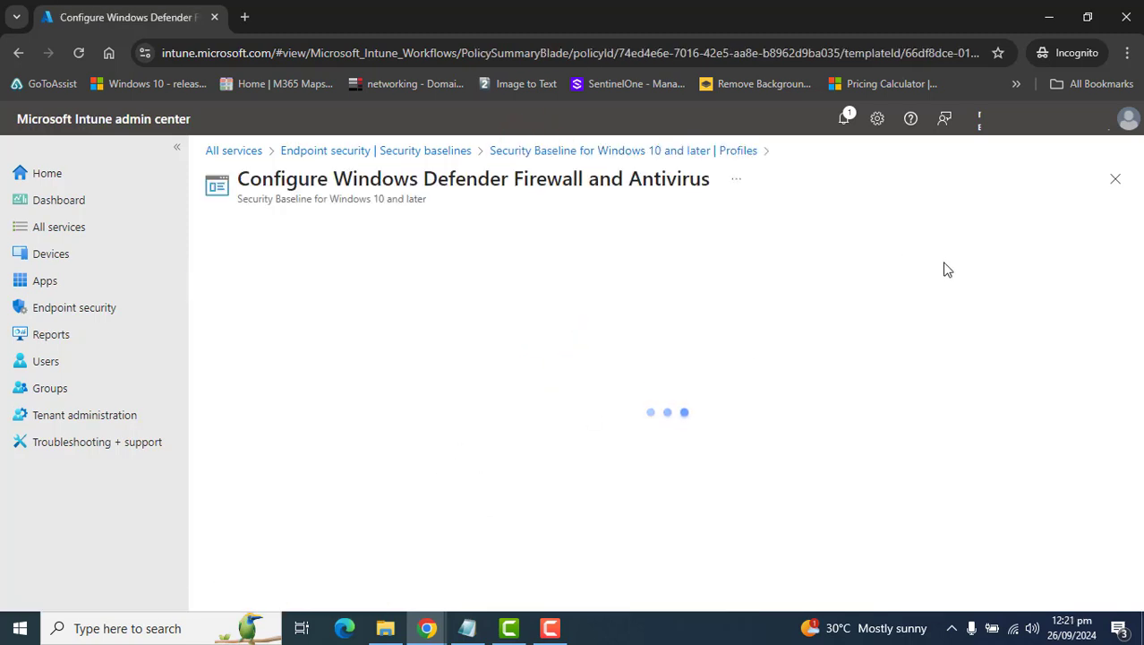
{"action": "left_click_drag", "start_coordinate": [1138, 286], "coordinate": [1138, 468]}
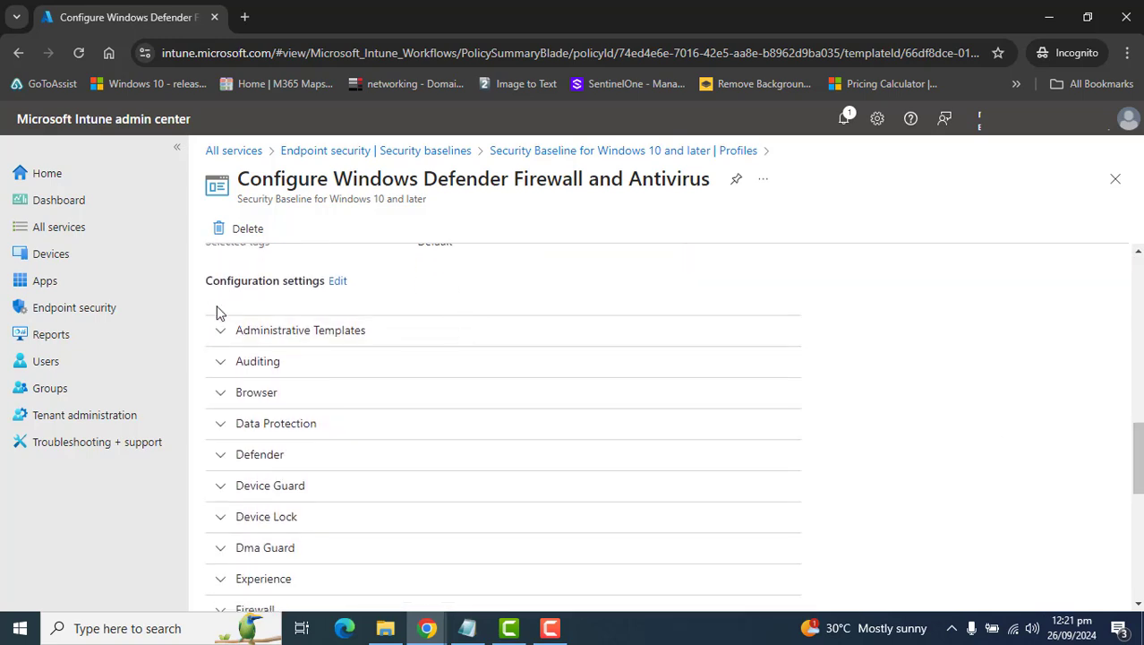
{"action": "left_click_drag", "start_coordinate": [207, 280], "coordinate": [298, 281]}
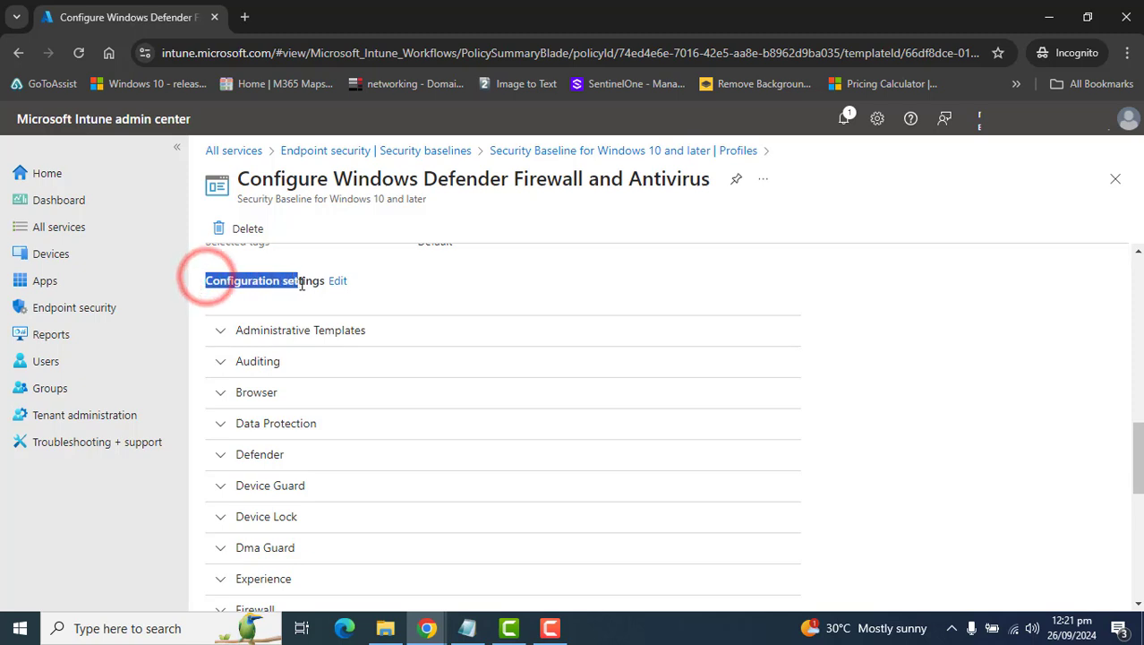
{"action": "left_click", "coordinate": [336, 282]}
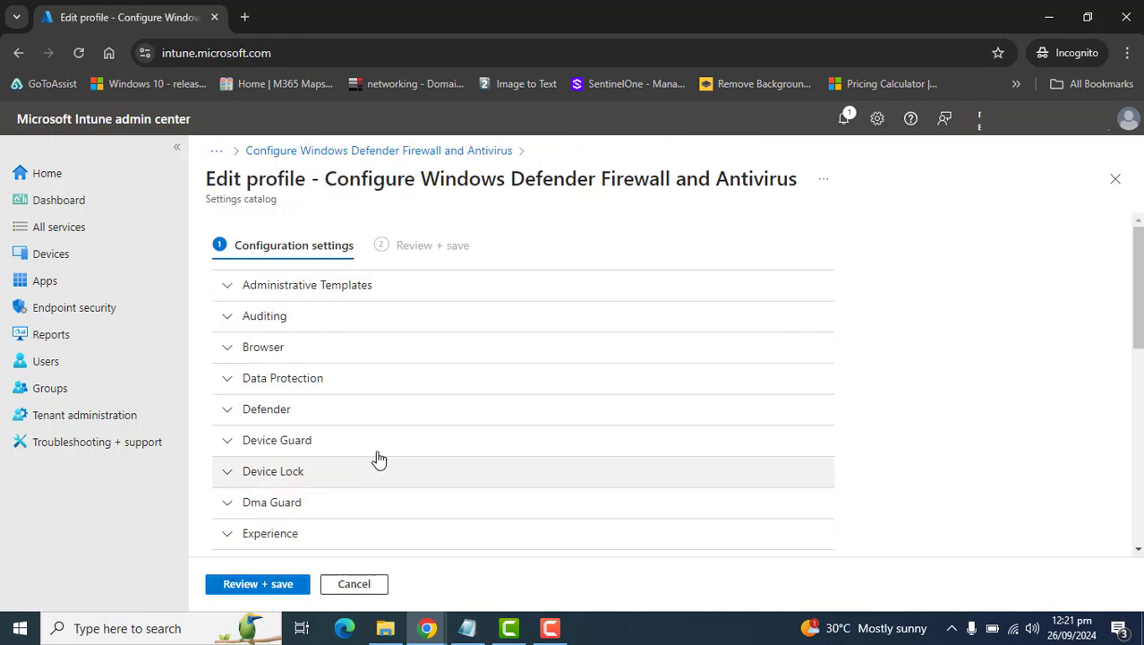
{"action": "left_click", "coordinate": [1132, 304]}
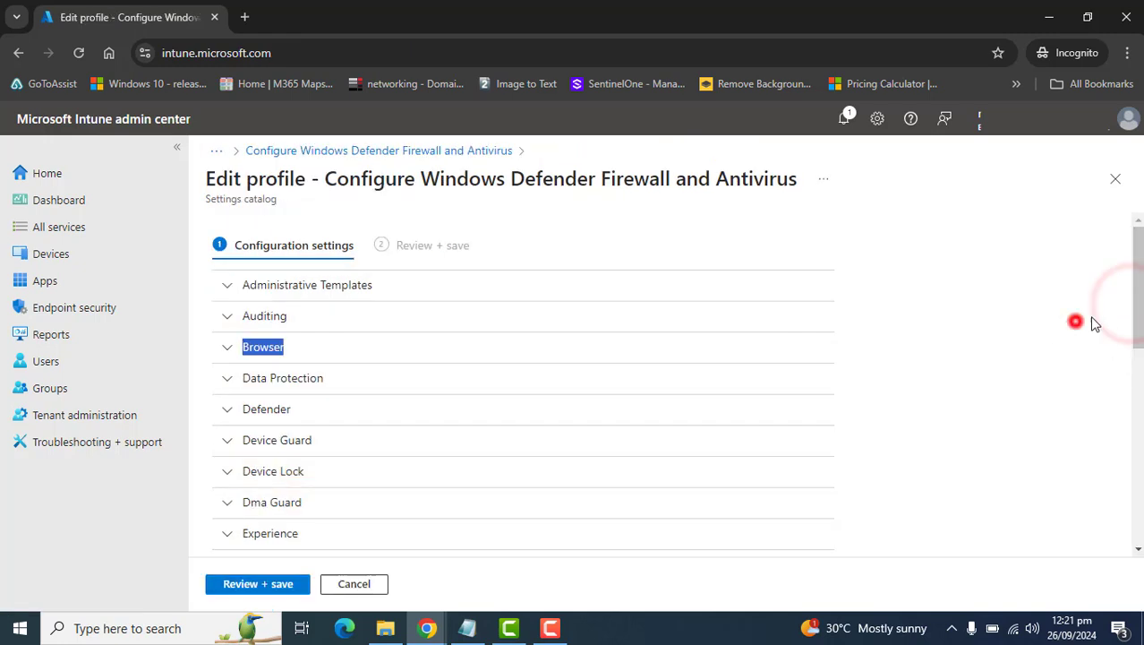
{"action": "left_click_drag", "start_coordinate": [1130, 309], "coordinate": [984, 369]}
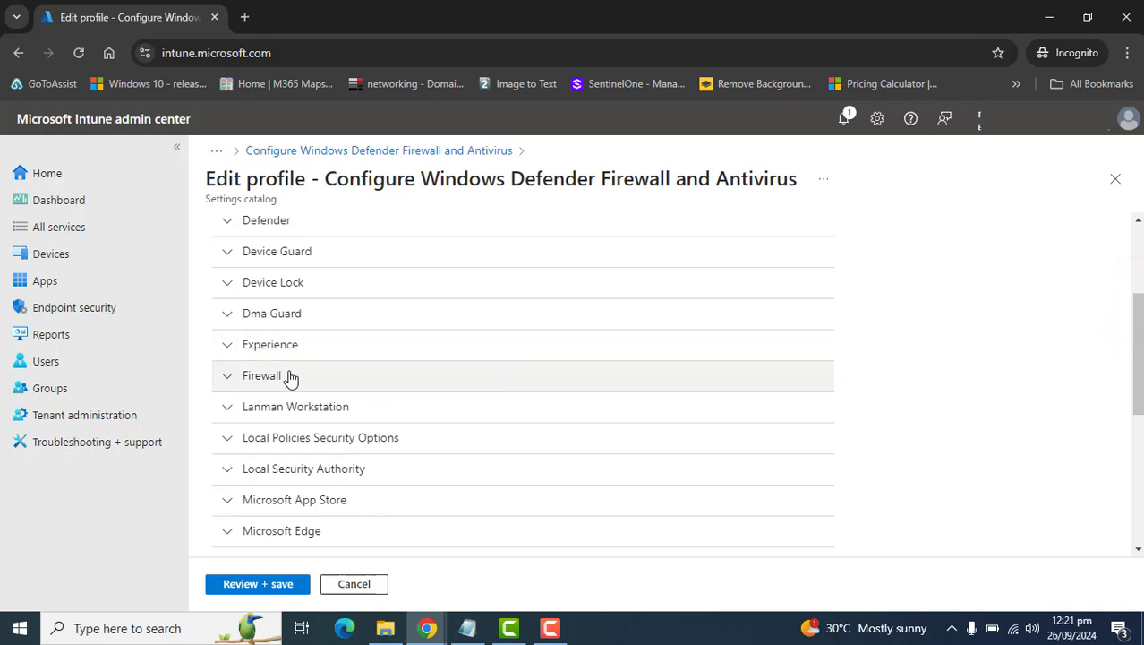
{"action": "left_click", "coordinate": [234, 348]}
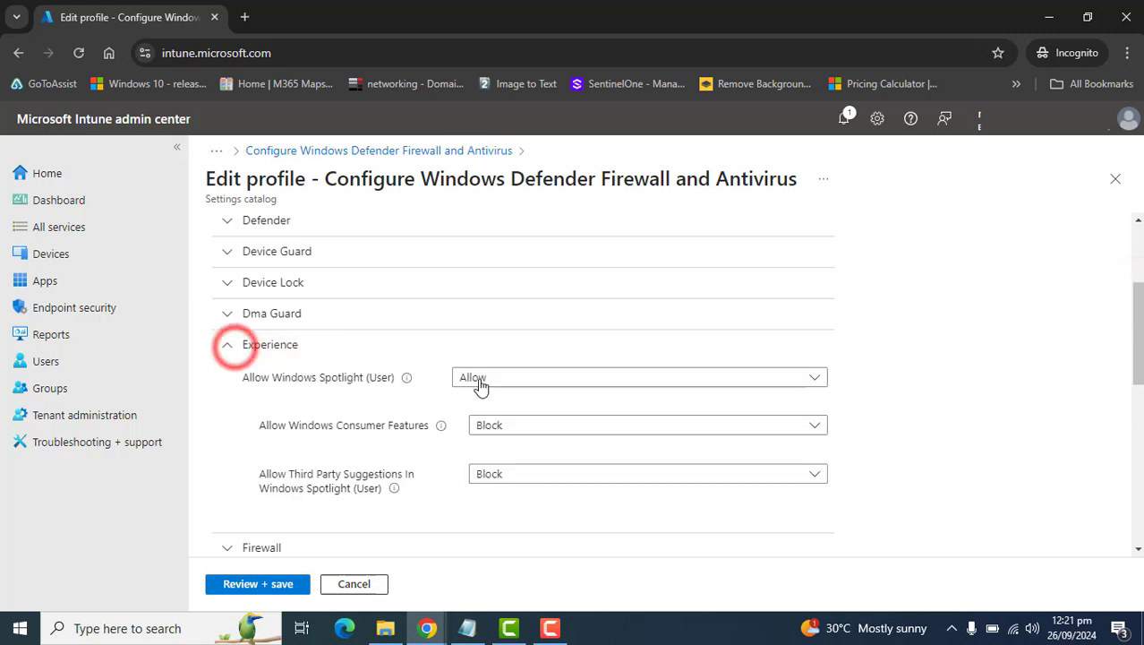
{"action": "left_click", "coordinate": [485, 376]}
{"action": "left_click", "coordinate": [486, 376]}
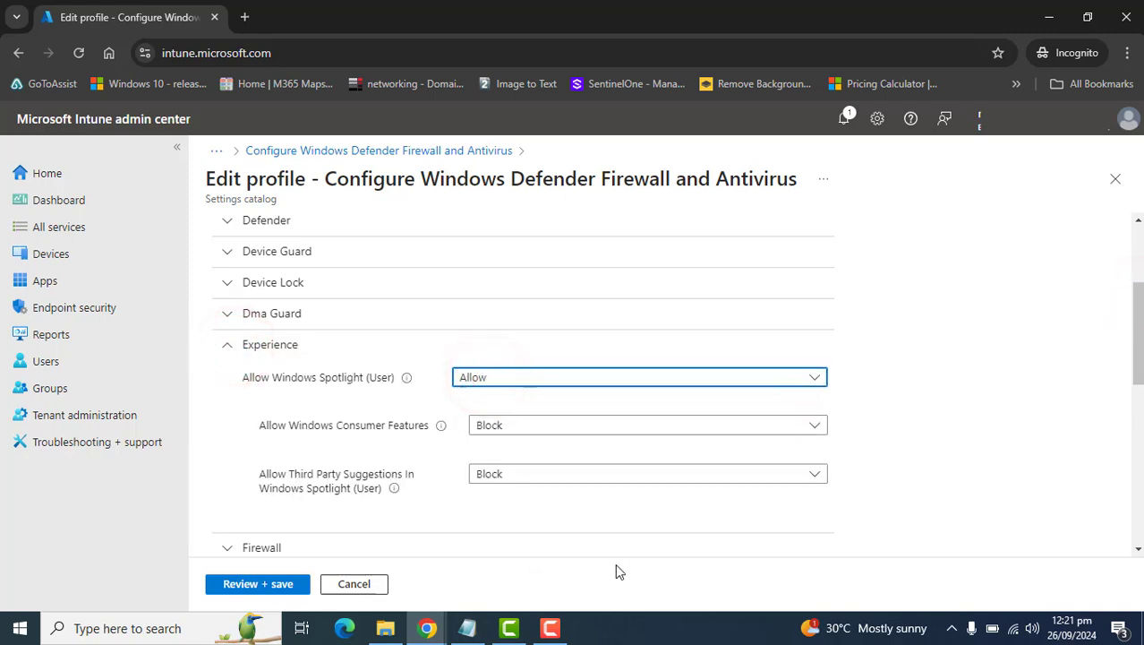
{"action": "scroll", "coordinate": [501, 537], "scroll_direction": "down", "scroll_amount": 3}
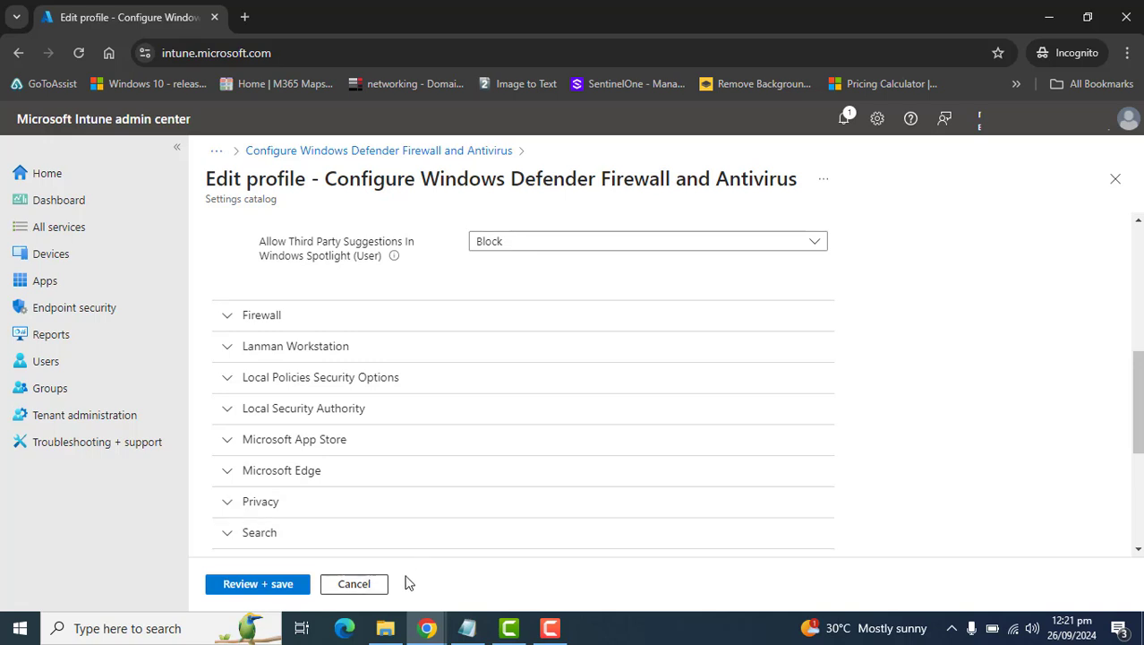
{"action": "left_click", "coordinate": [355, 585]}
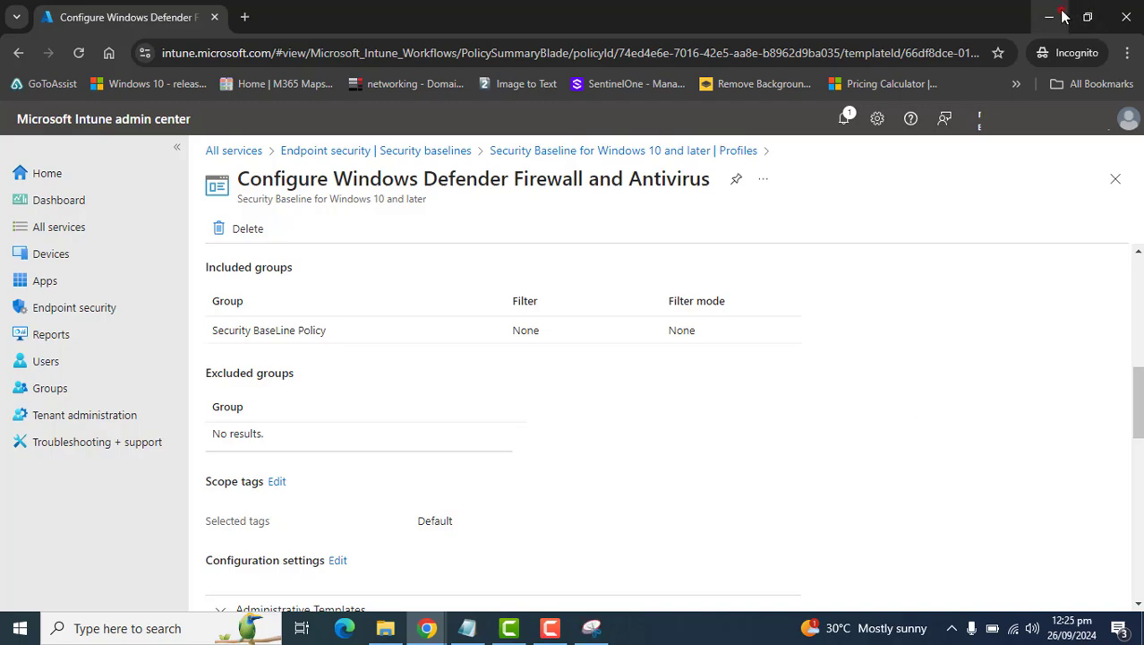
Step: Minimize Chrome and open the desktop screenshot 1 in Photos
{"action": "left_click", "coordinate": [1051, 16]}
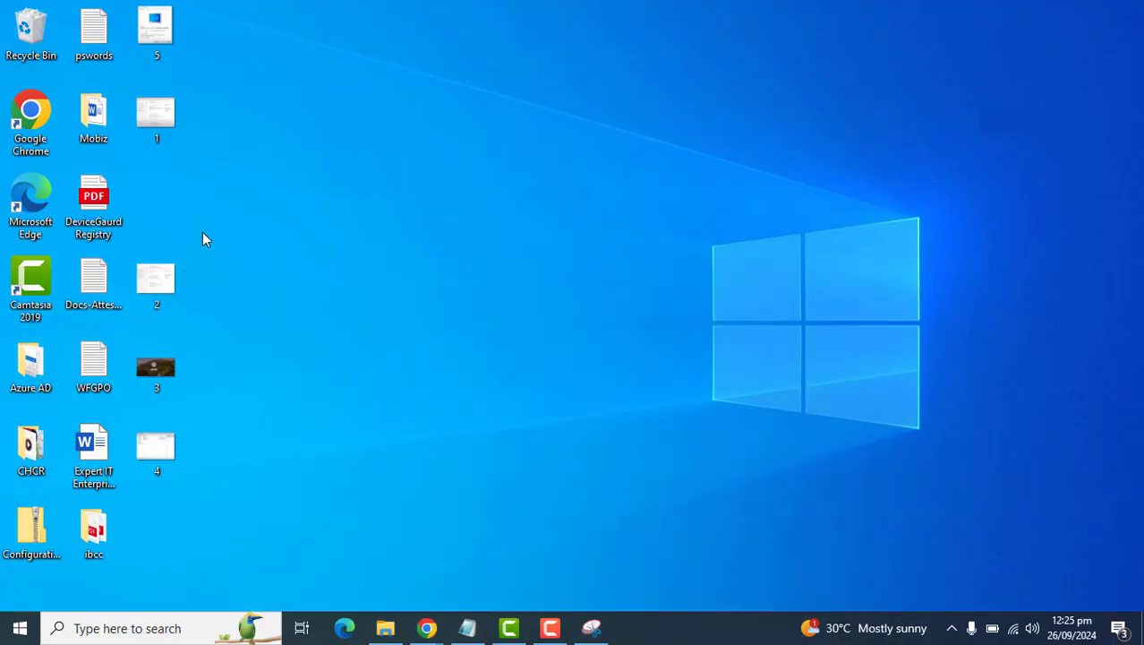
{"action": "double_click", "coordinate": [162, 132]}
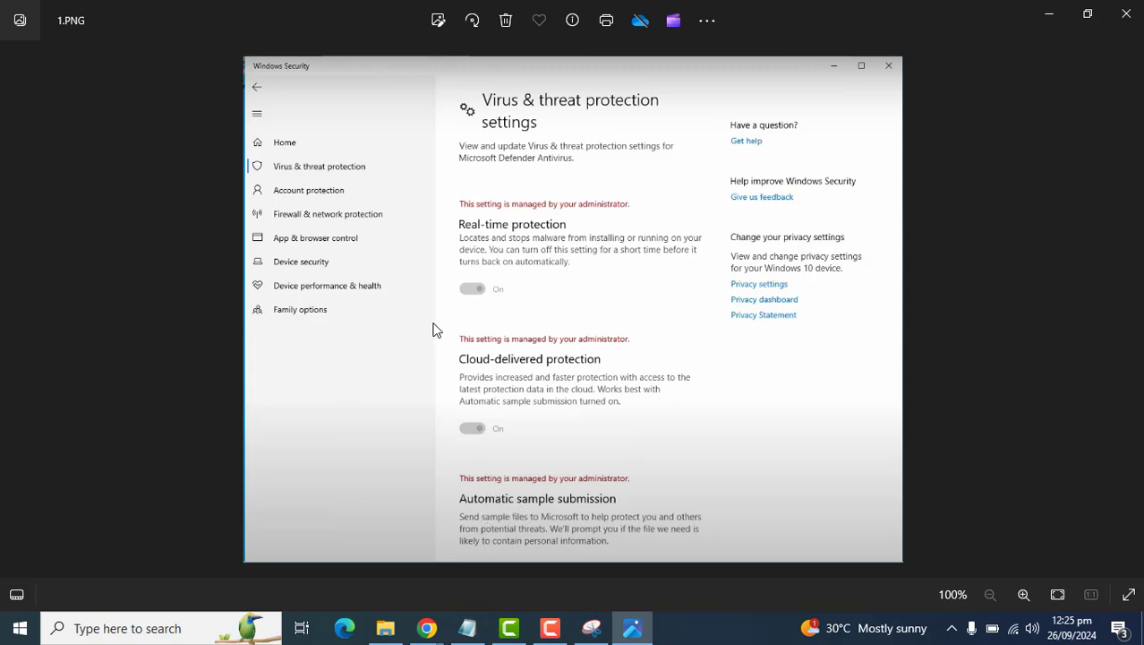
{"action": "left_click", "coordinate": [473, 290]}
{"action": "left_click", "coordinate": [475, 434]}
{"action": "left_click", "coordinate": [532, 223]}
Step: Zoom the Virus & threat protection screenshot to 161% to read it, then fit it back in view
{"action": "left_click", "coordinate": [1025, 595]}
{"action": "left_click", "coordinate": [1025, 595]}
{"action": "left_click_drag", "start_coordinate": [483, 210], "coordinate": [483, 292]}
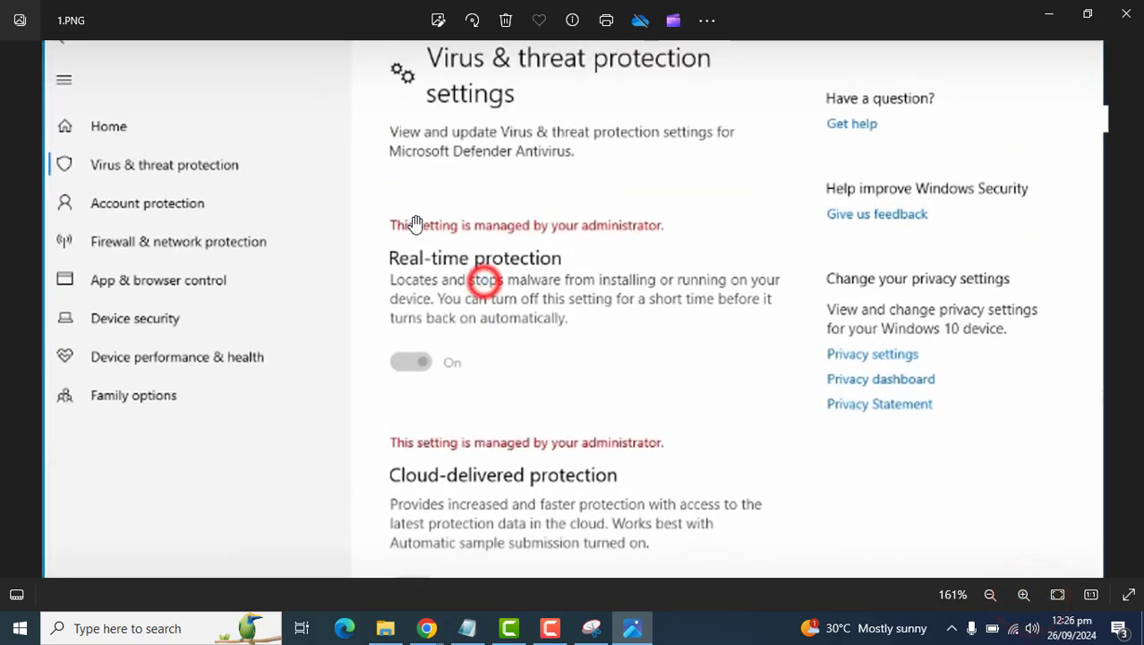
{"action": "left_click", "coordinate": [991, 595]}
{"action": "left_click", "coordinate": [992, 595]}
{"action": "left_click", "coordinate": [992, 596]}
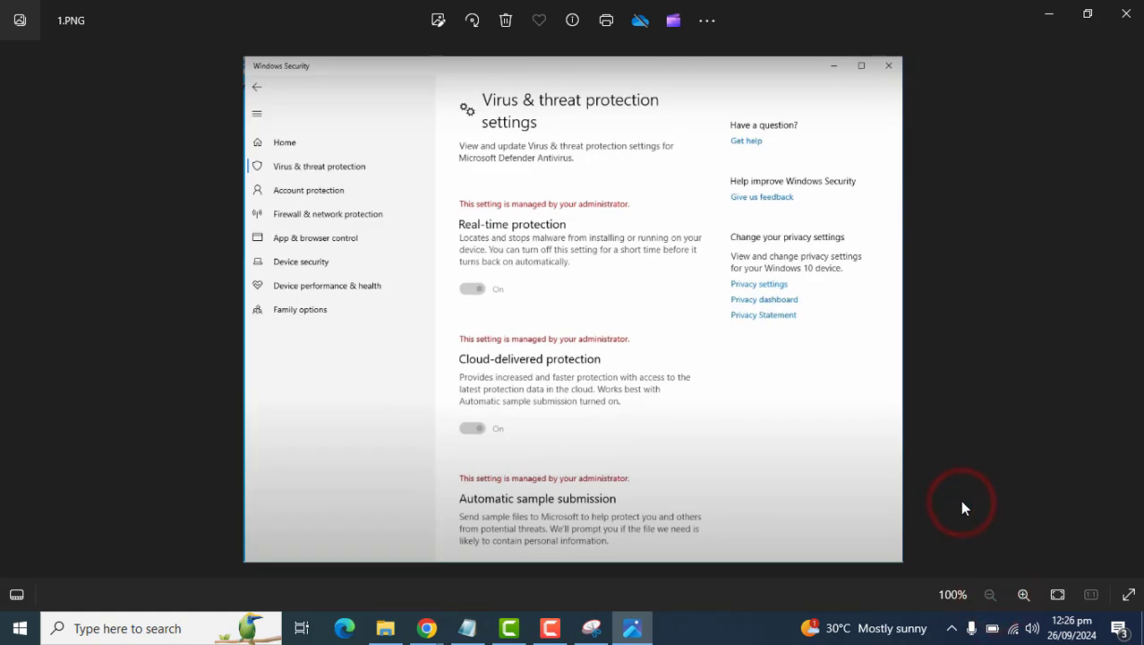
Step: Advance to 2.PNG and zoom to 200% on the private network's Microsoft Defender Firewall switch
{"action": "key", "text": "Right"}
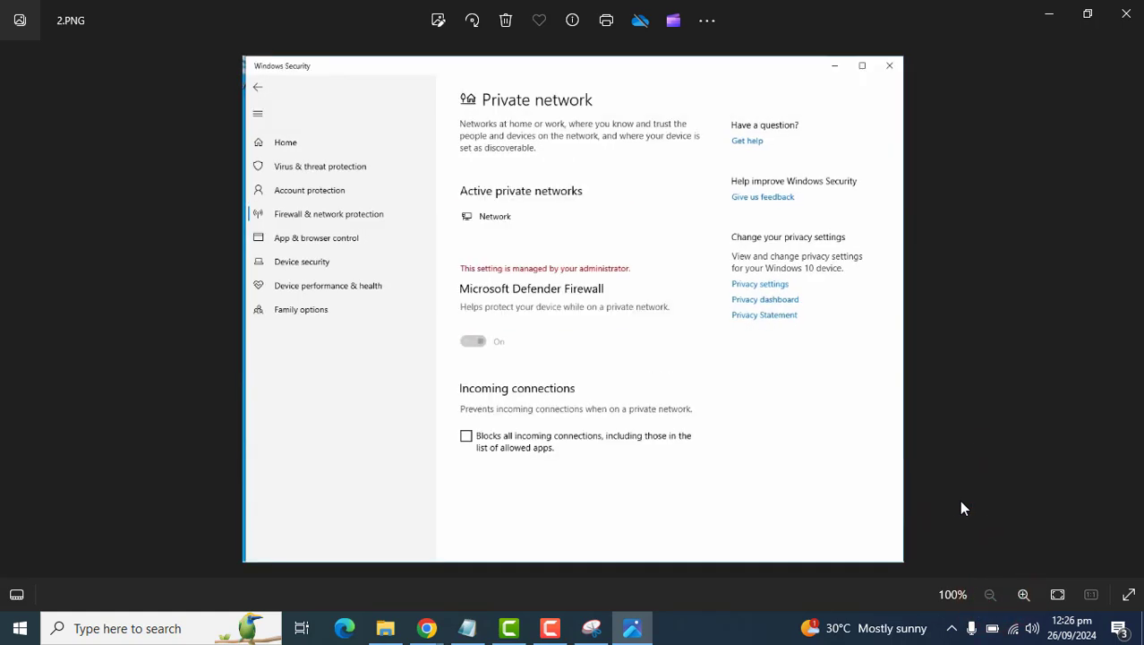
{"action": "left_click", "coordinate": [1023, 595]}
{"action": "left_click", "coordinate": [1024, 595]}
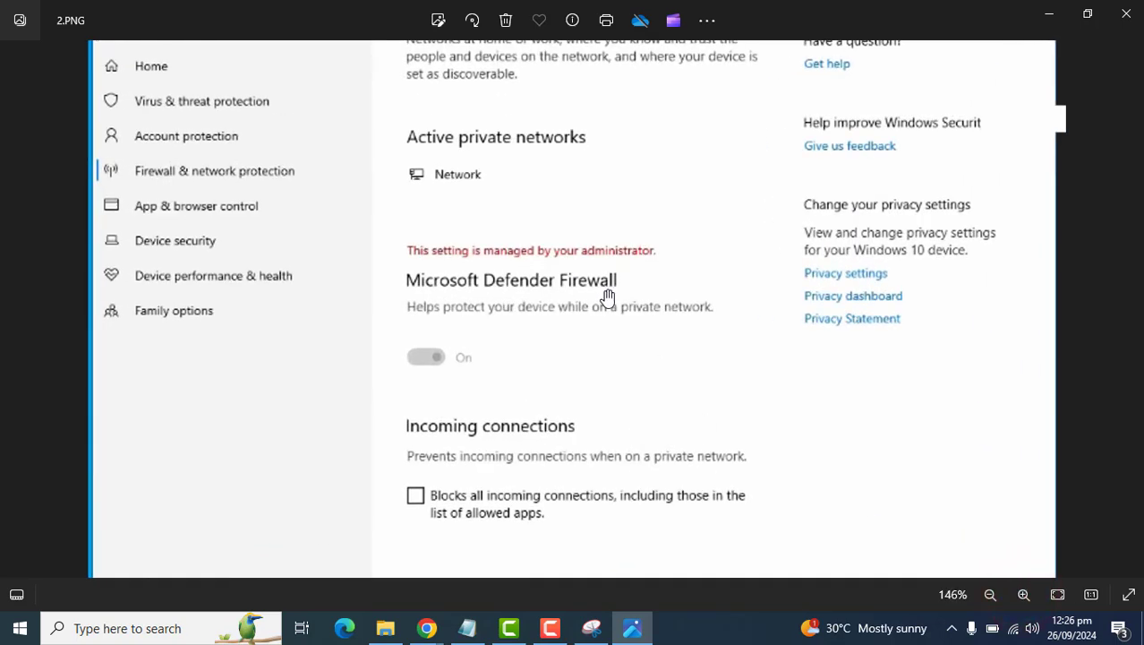
{"action": "left_click_drag", "start_coordinate": [608, 297], "coordinate": [606, 324]}
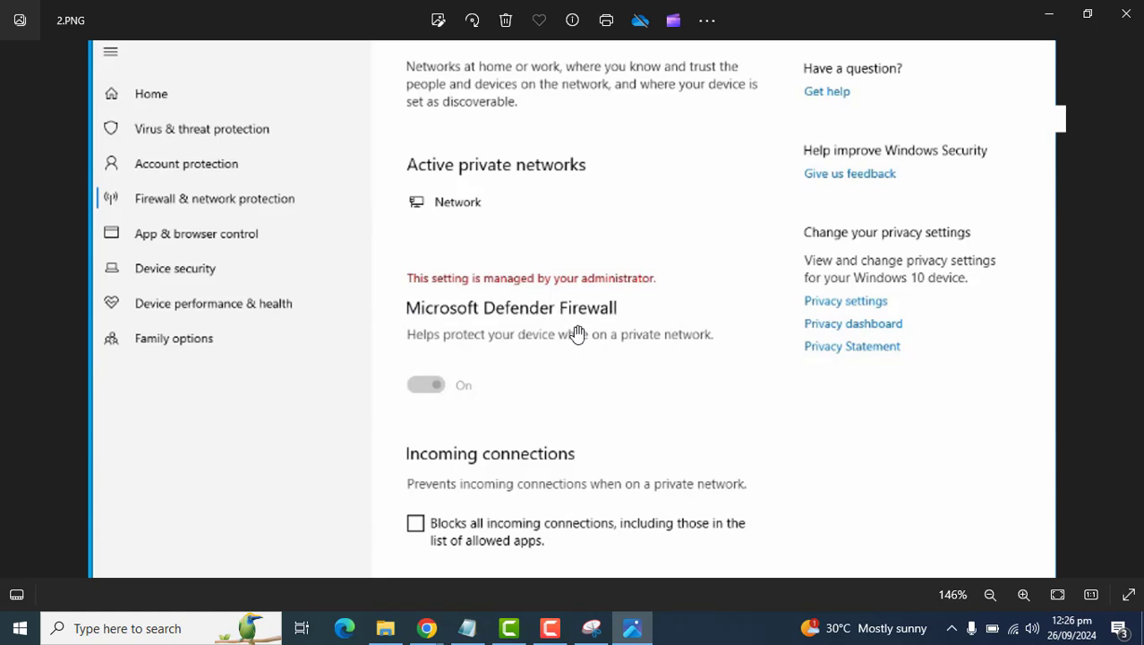
{"action": "double_click", "coordinate": [417, 386]}
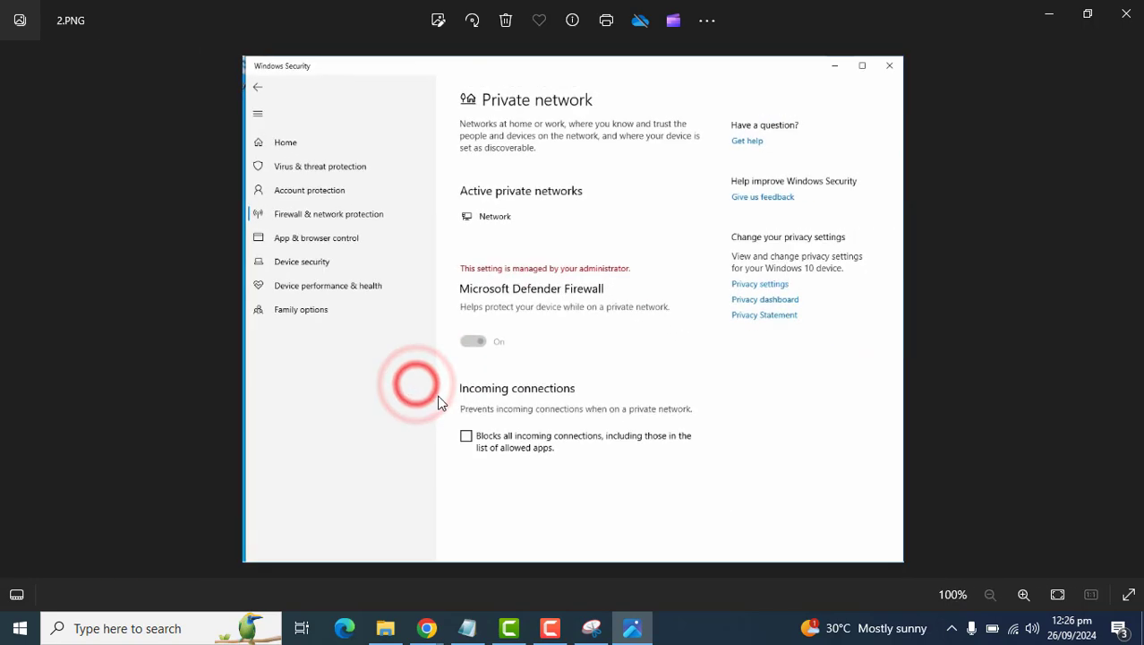
{"action": "double_click", "coordinate": [475, 361]}
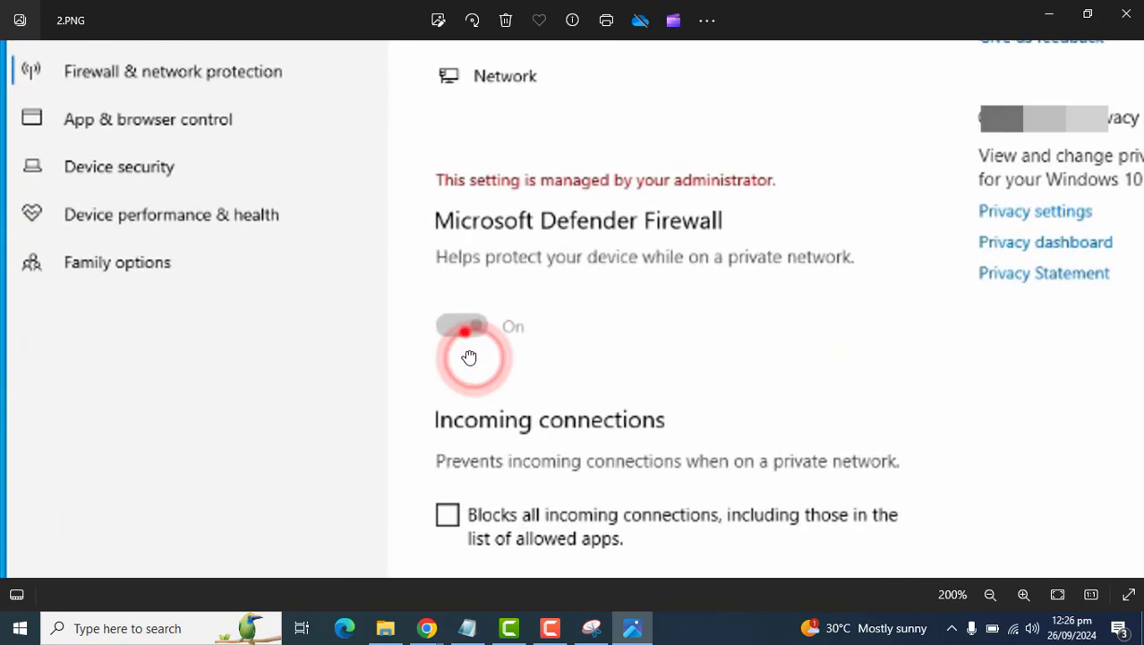
{"action": "left_click_drag", "start_coordinate": [470, 357], "coordinate": [473, 385]}
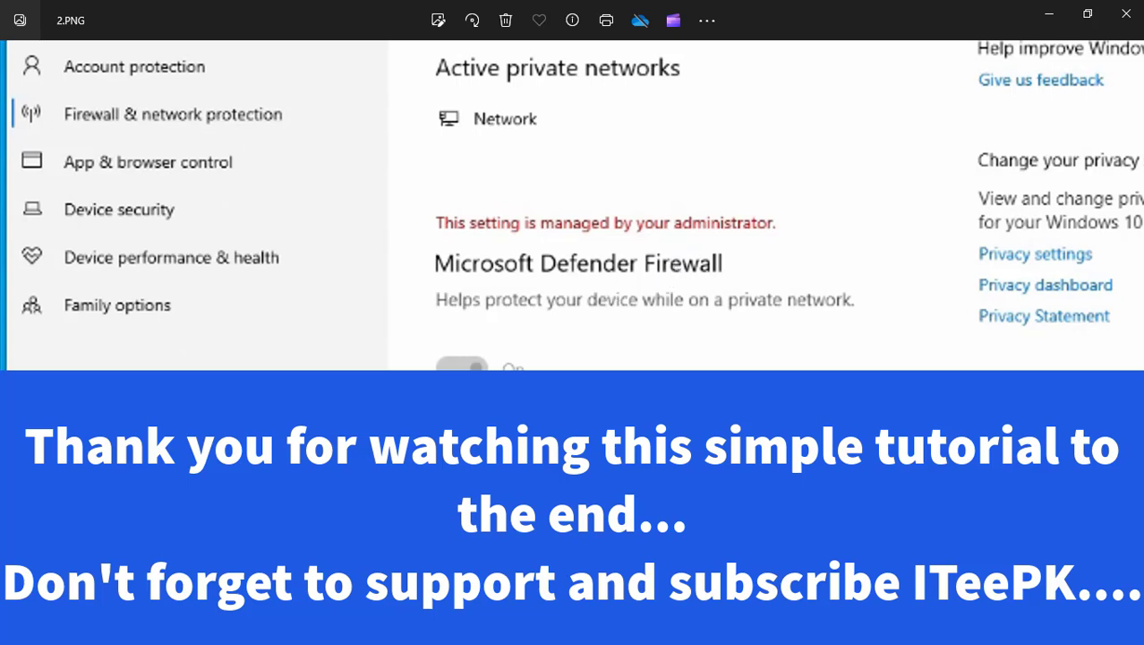
{"action": "key", "text": "ctrl+minus"}
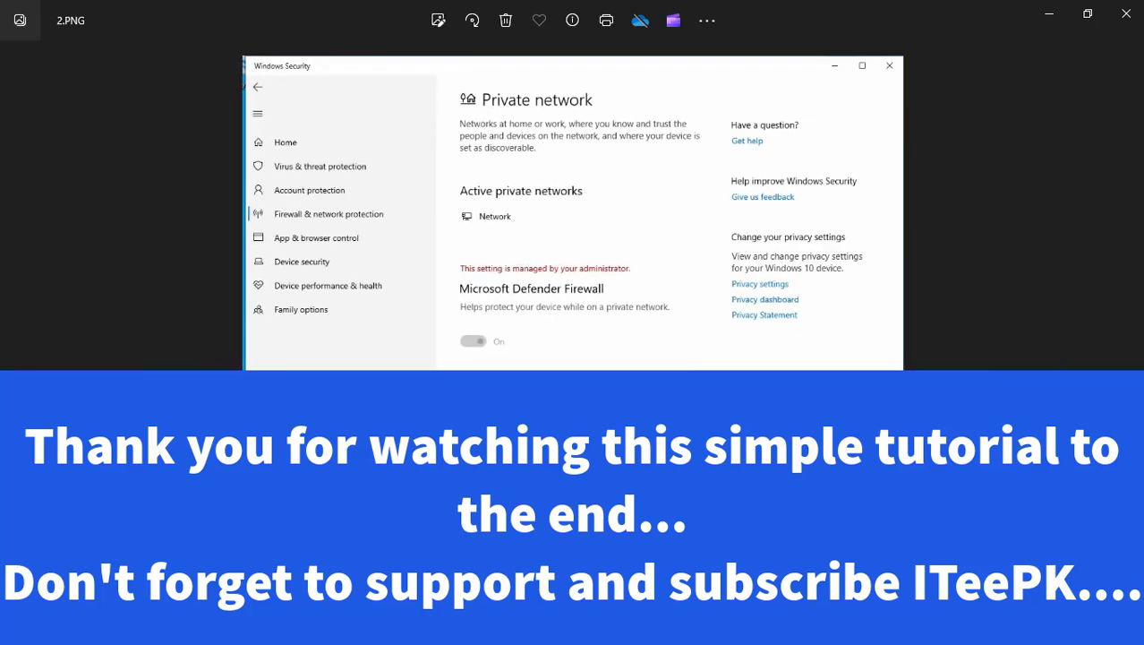
{"action": "double_click", "coordinate": [516, 327]}
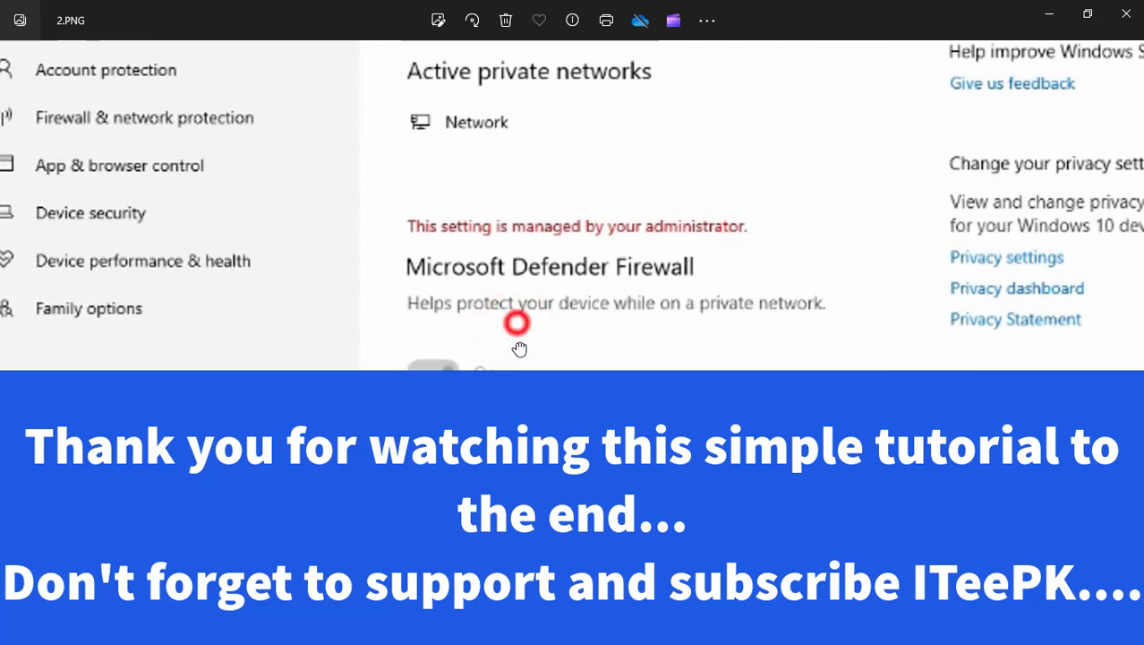
{"action": "scroll", "coordinate": [516, 327], "scroll_direction": "up", "scroll_amount": 1}
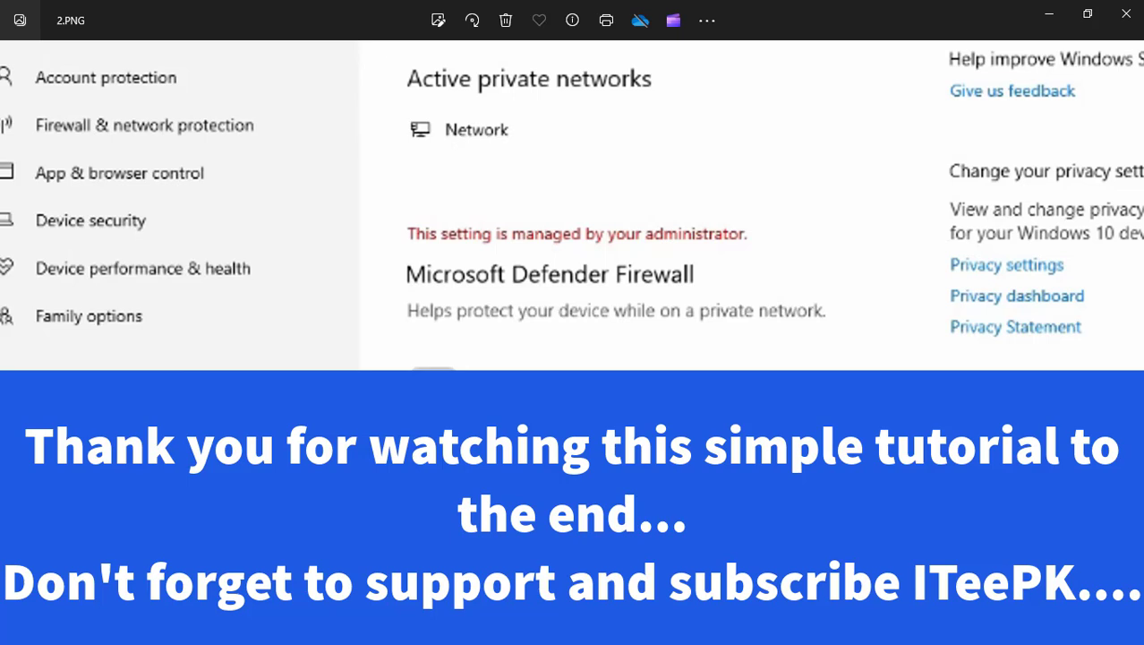